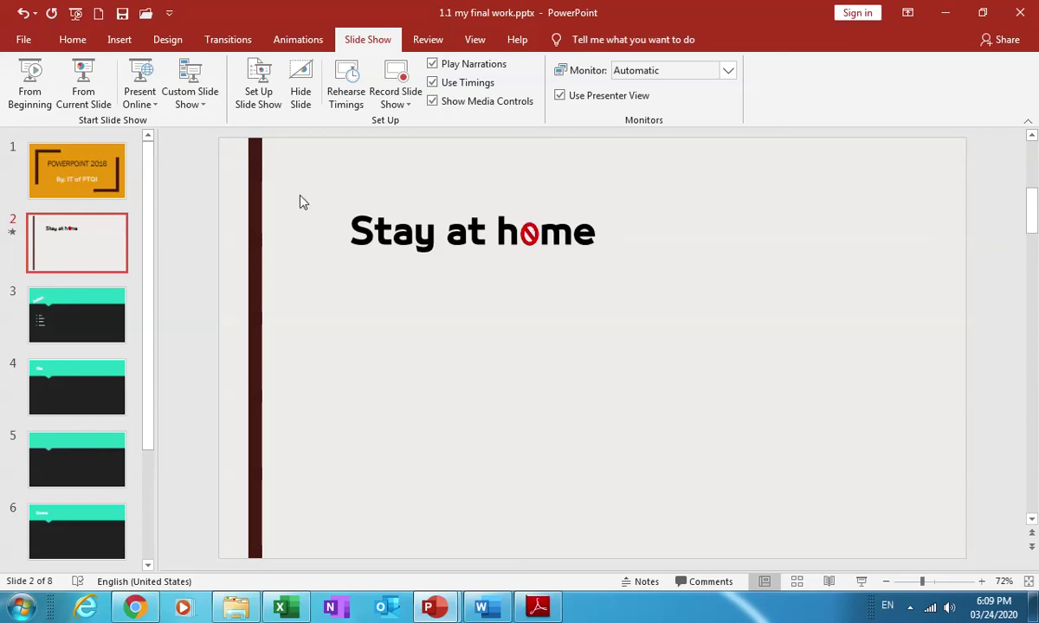
pyautogui.click(36, 83)
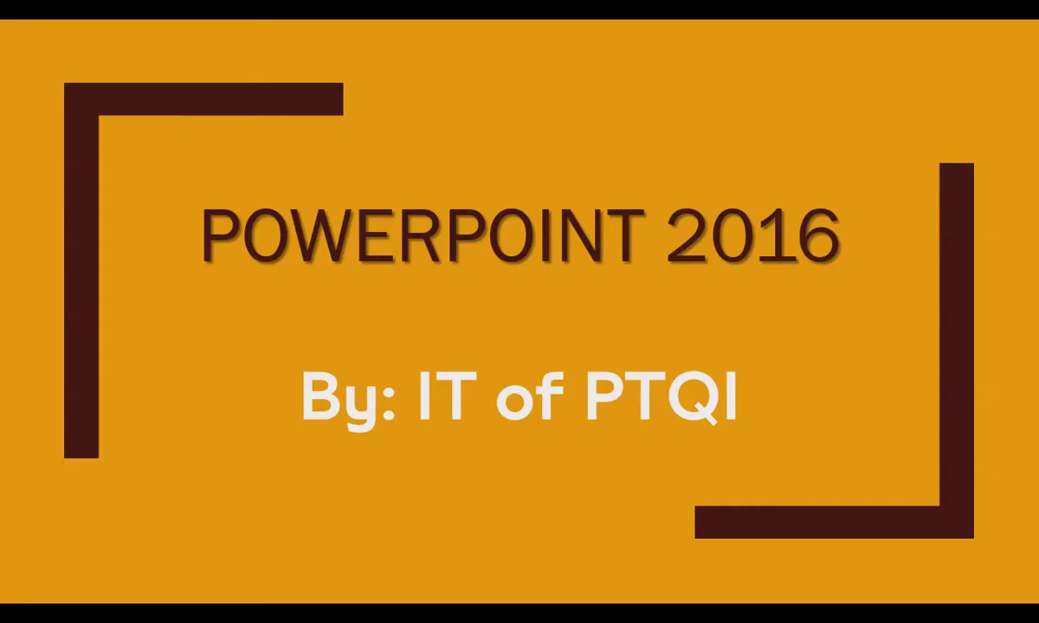
pyautogui.press('Right')
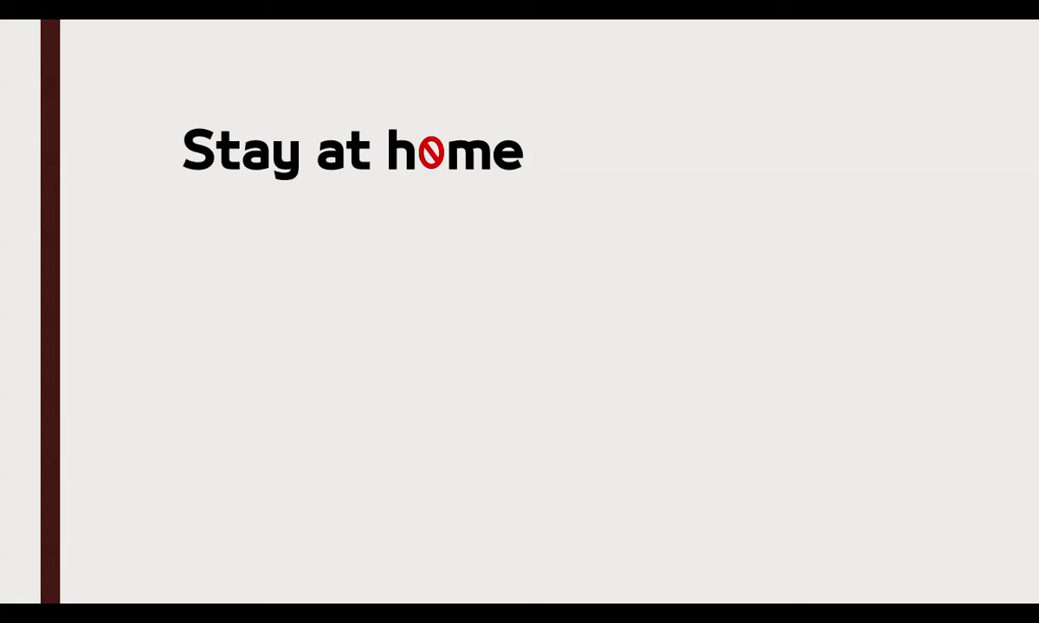
pyautogui.press('Left')
pyautogui.press('Right')
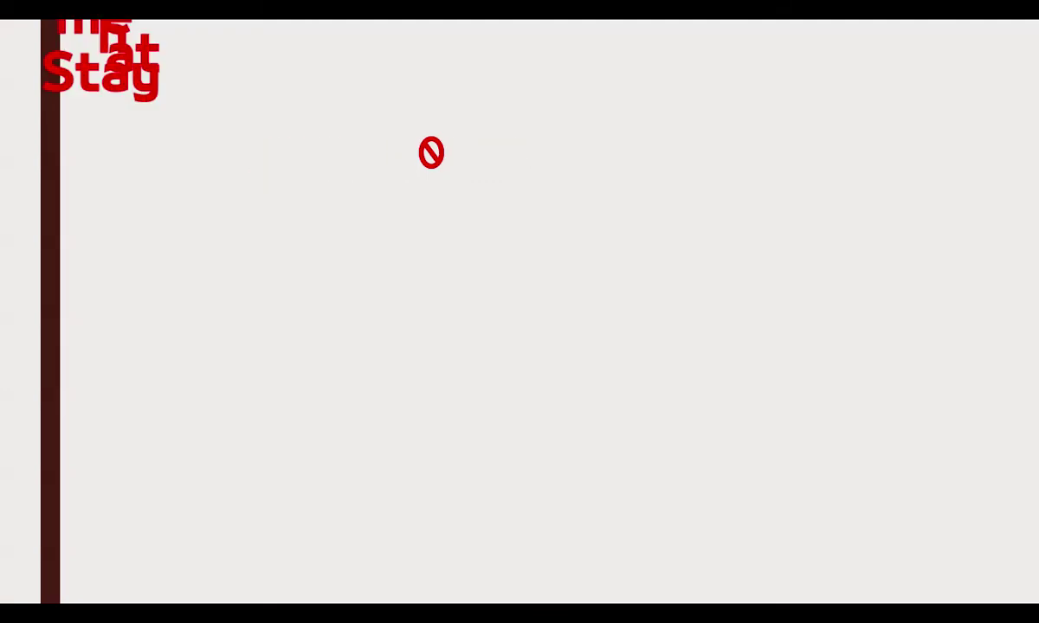
pyautogui.press('Escape')
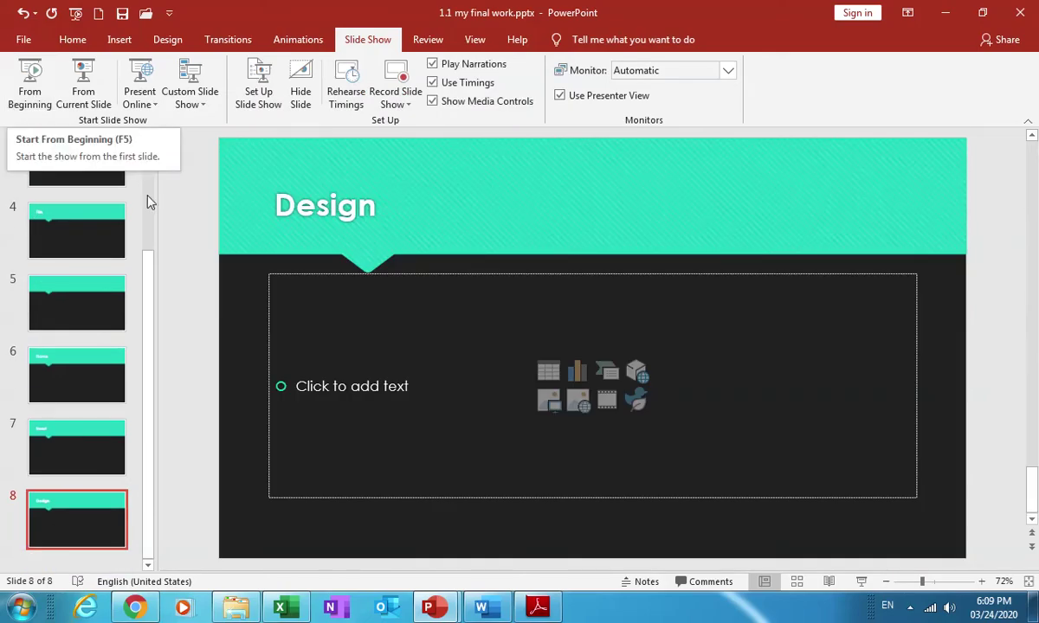
pyautogui.scroll(3, 149, 202)
pyautogui.scroll(2, 148, 202)
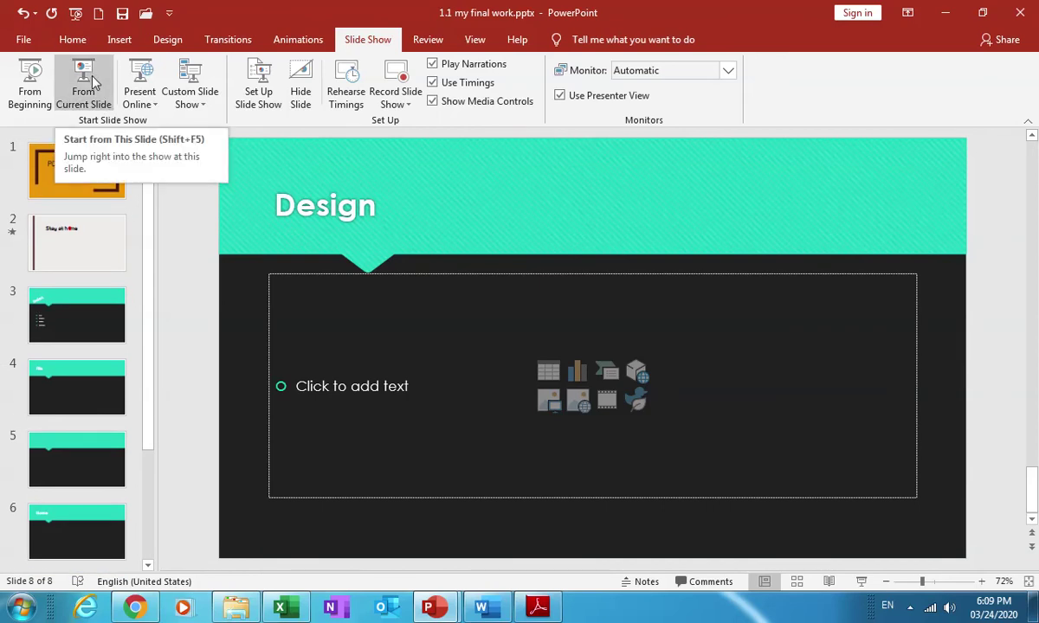
# Preview the slide show briefly from slide 2 (Stay at home), then from slide 4 (File)
pyautogui.click(86, 264)
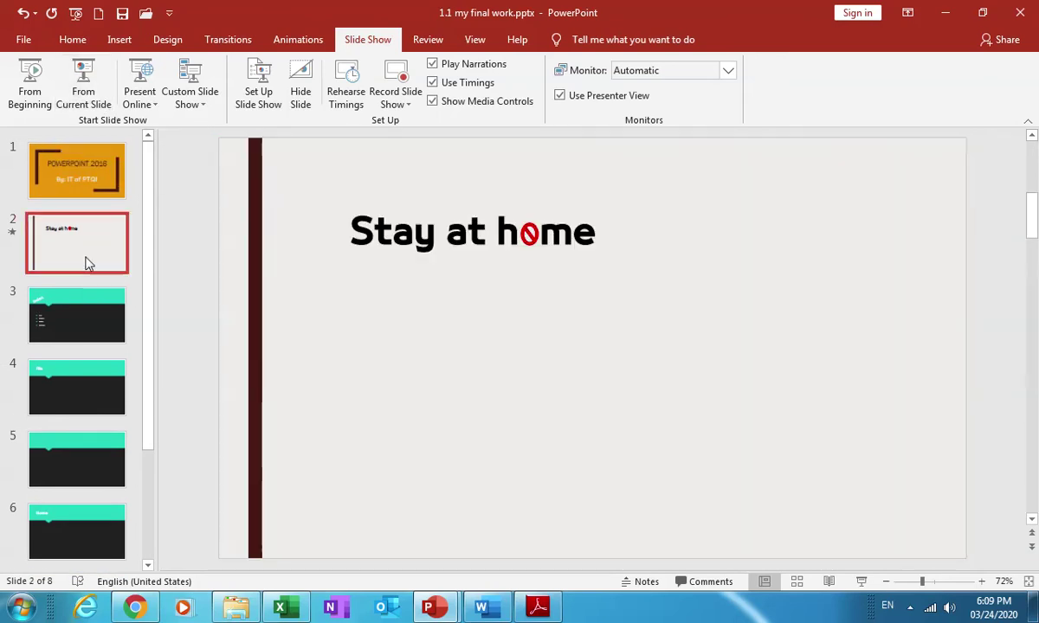
pyautogui.click(83, 87)
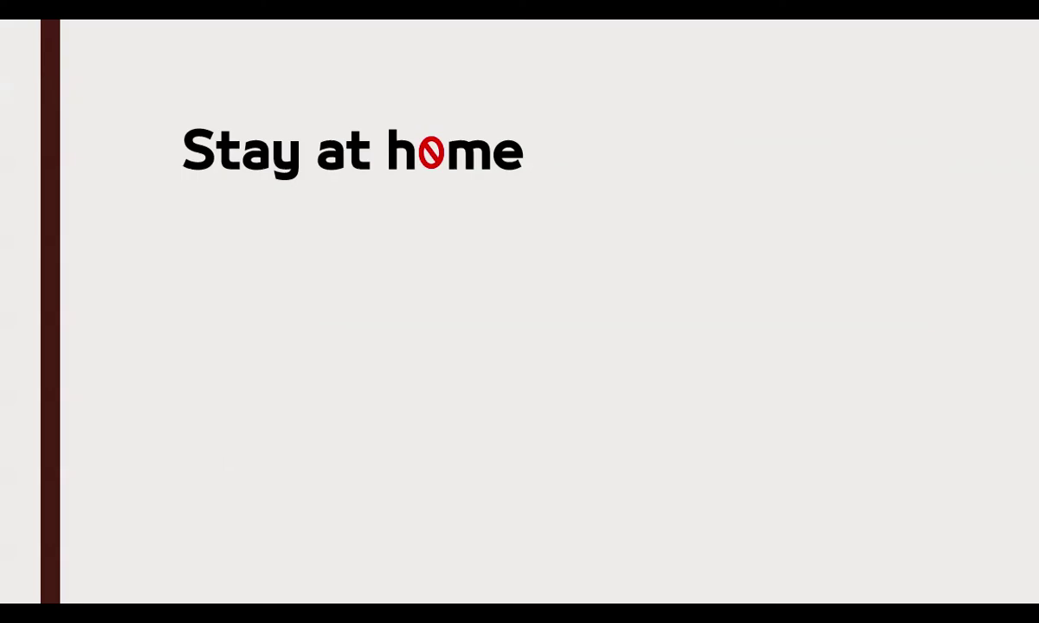
pyautogui.press('Escape')
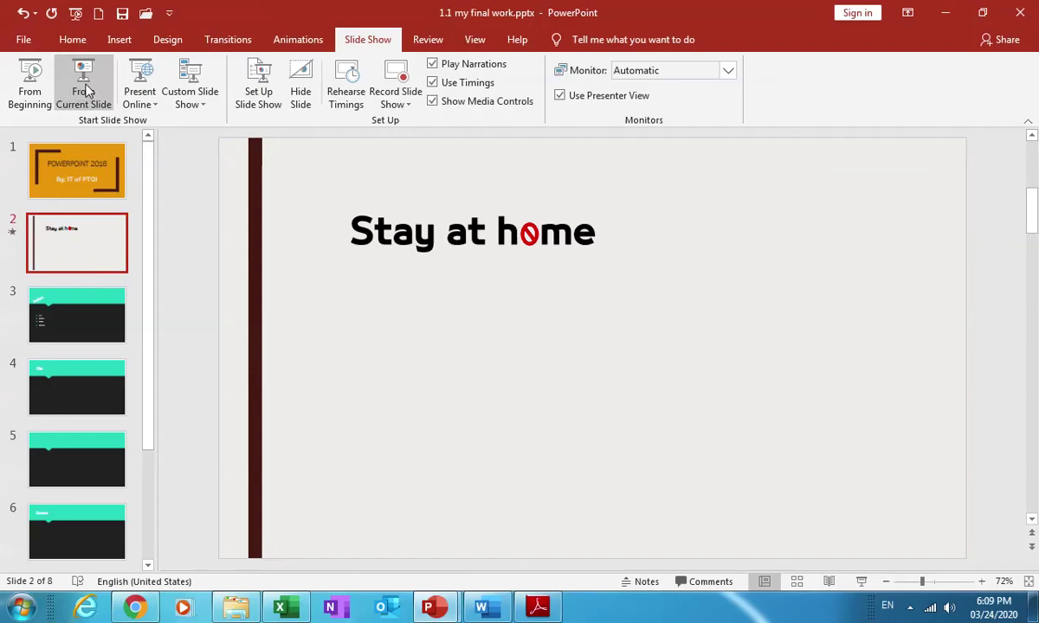
pyautogui.click(66, 405)
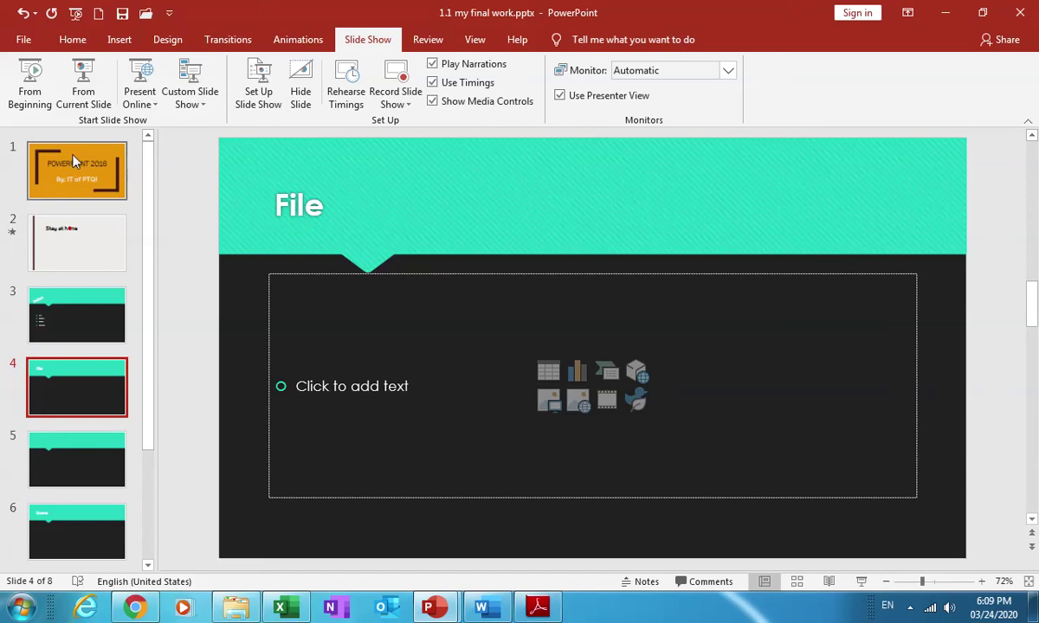
pyautogui.click(85, 77)
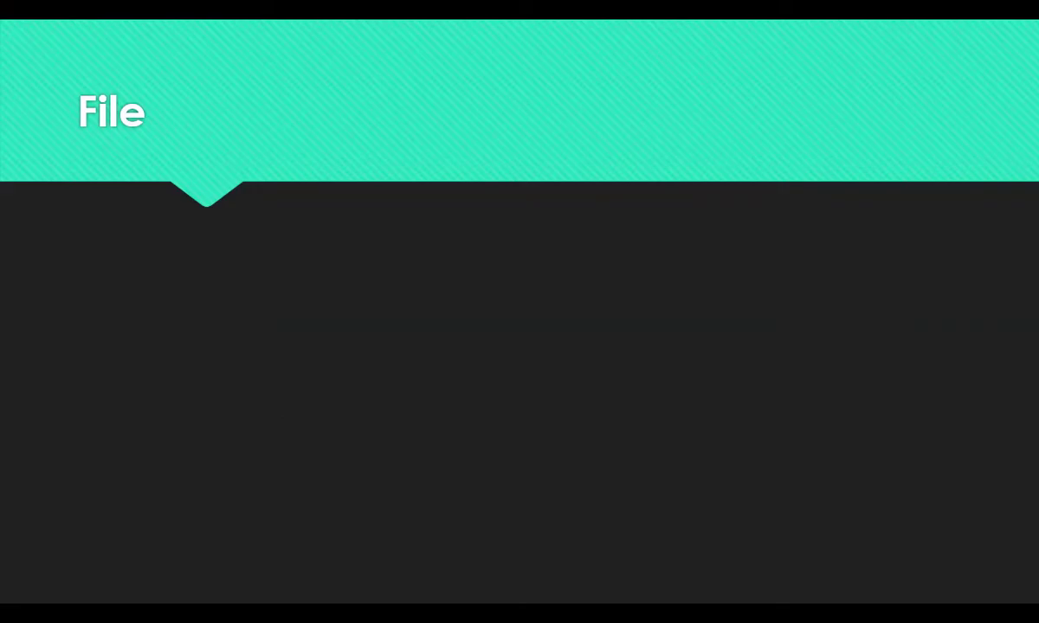
pyautogui.press('Escape')
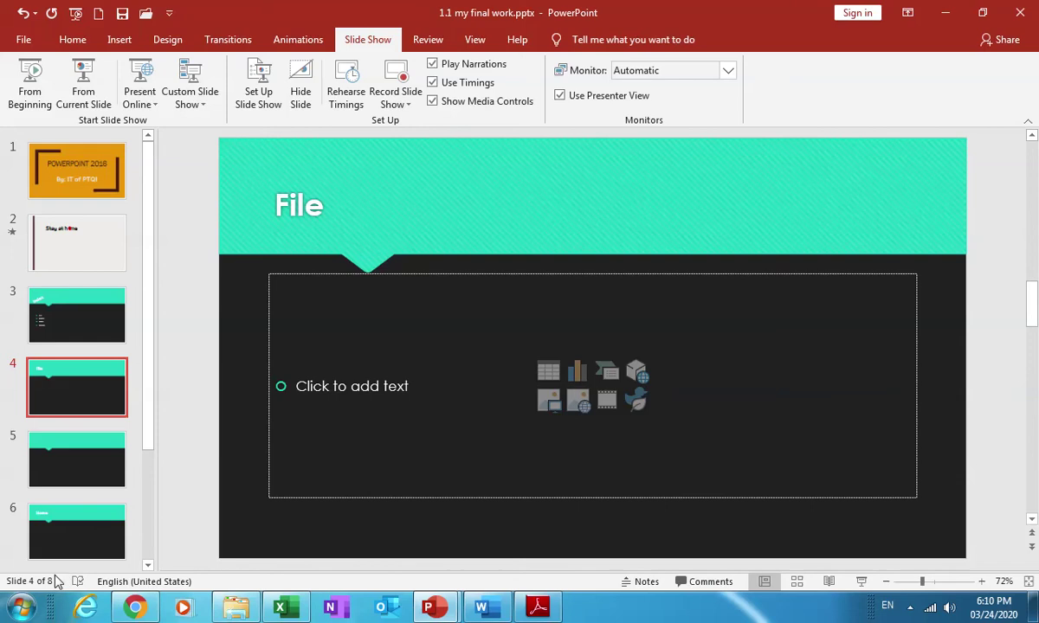
# Start a new custom show and name it 'Project 01'
pyautogui.click(204, 105)
pyautogui.click(213, 121)
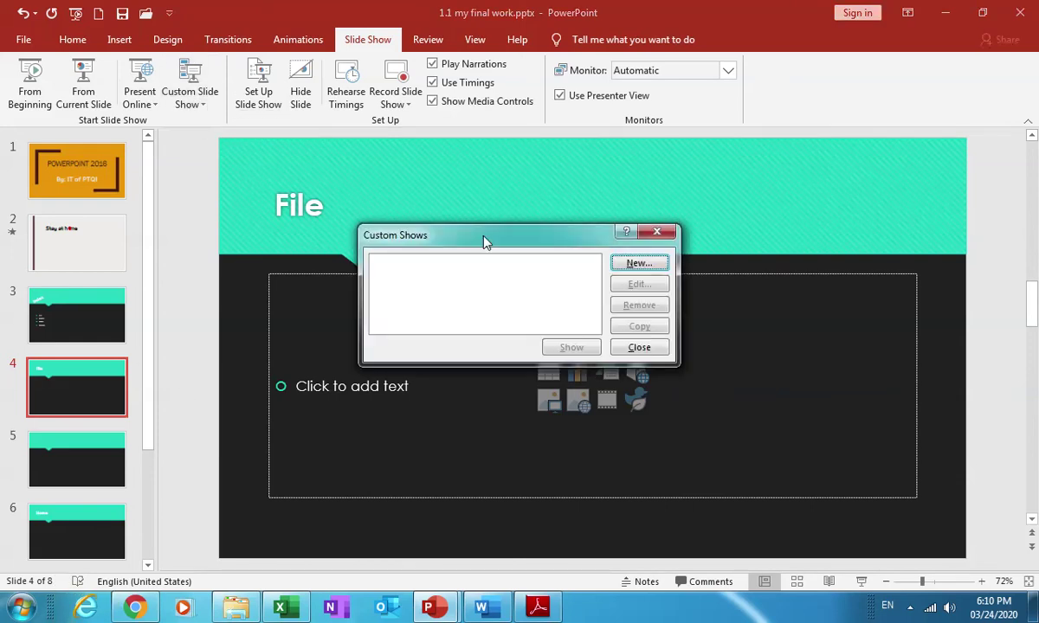
pyautogui.moveTo(485, 241)
pyautogui.mouseDown()
pyautogui.moveTo(565, 126)
pyautogui.moveTo(642, 95)
pyautogui.mouseUp()
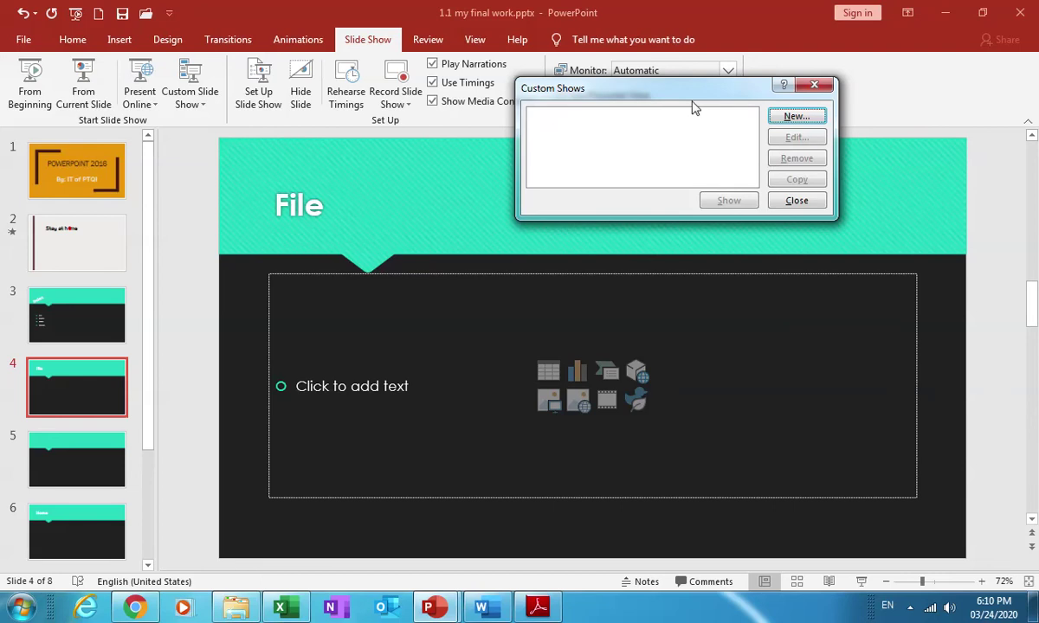
pyautogui.click(795, 119)
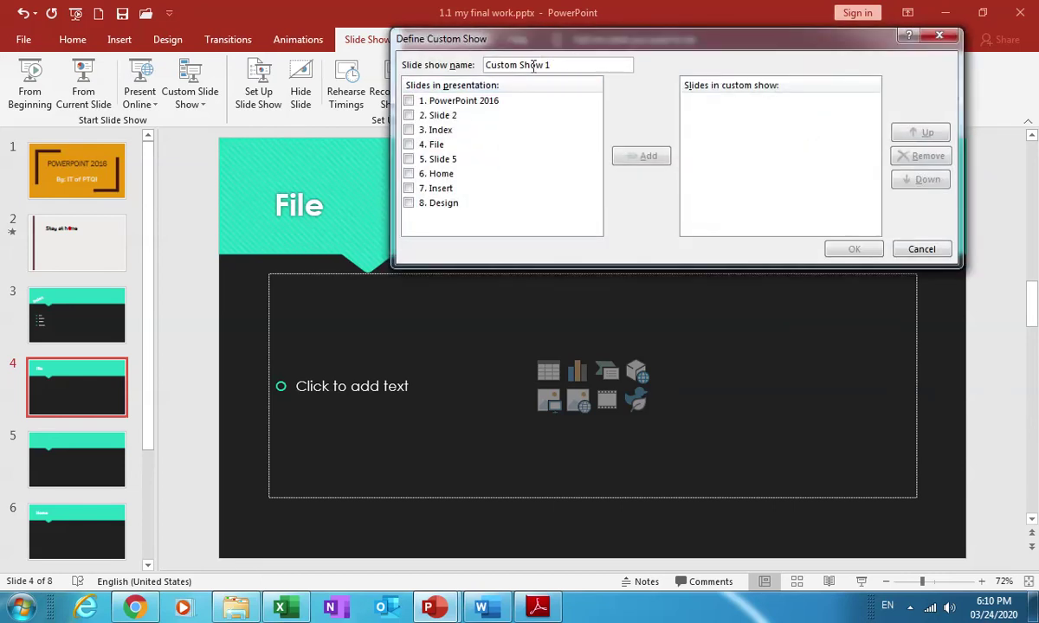
pyautogui.moveTo(518, 65); pyautogui.dragTo(452, 65)
pyautogui.press('BackSpace')
pyautogui.press('Delete')
pyautogui.press('Delete')
pyautogui.press('Delete')
pyautogui.press('Delete')
pyautogui.press('Delete')
pyautogui.press('Delete')
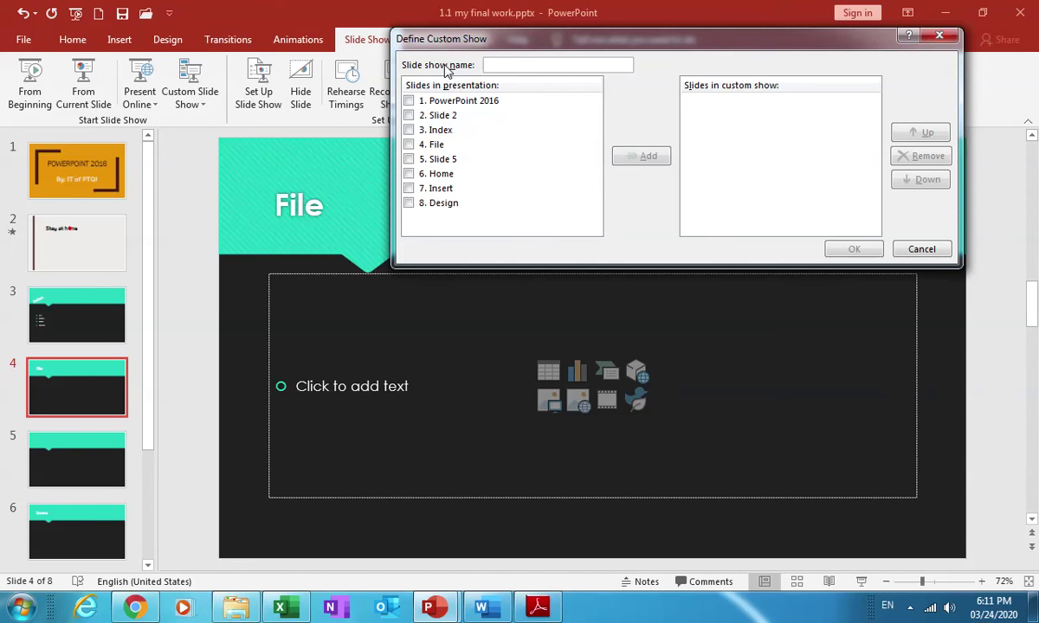
pyautogui.write('P')
pyautogui.write('ro')
pyautogui.write('jec')
pyautogui.write('t')
pyautogui.write(' 01')
# Add Slide 2, Slide 5 and Design to Project 01 and confirm it
pyautogui.click(409, 115)
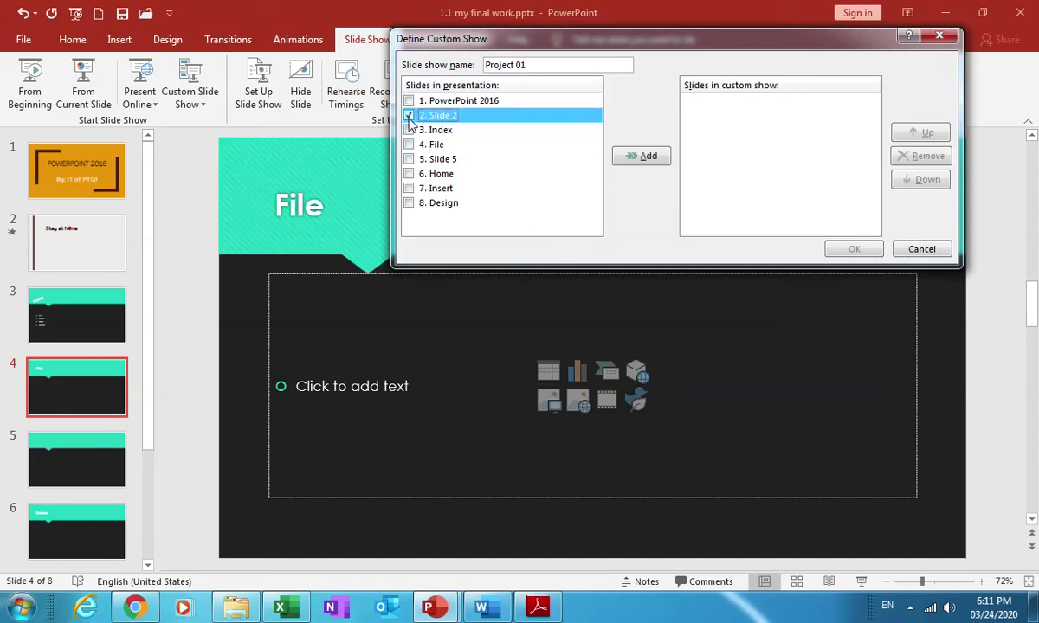
pyautogui.click(408, 159)
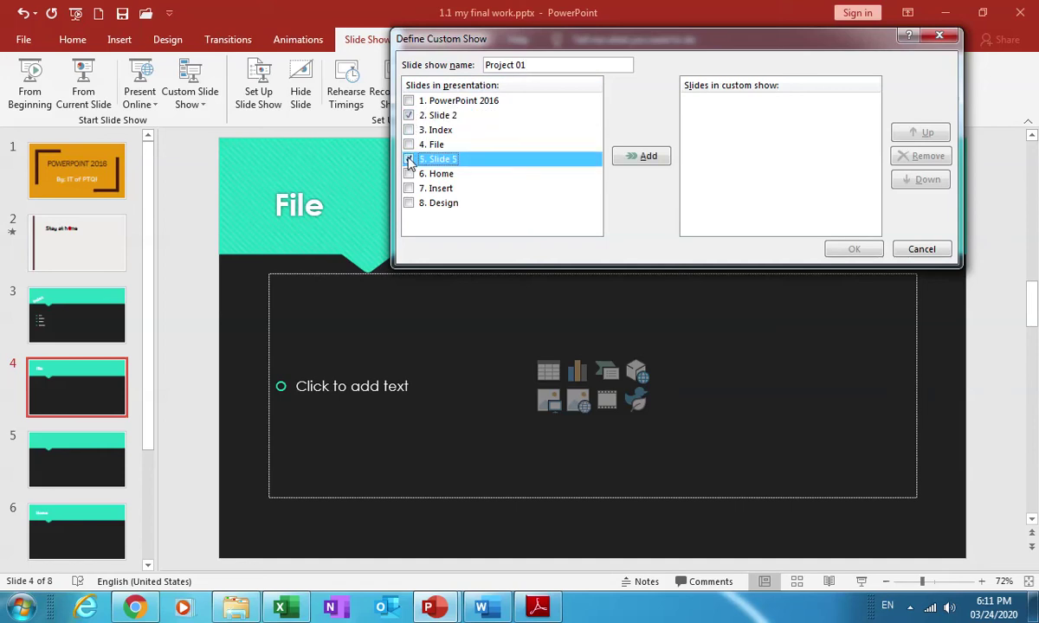
pyautogui.click(408, 203)
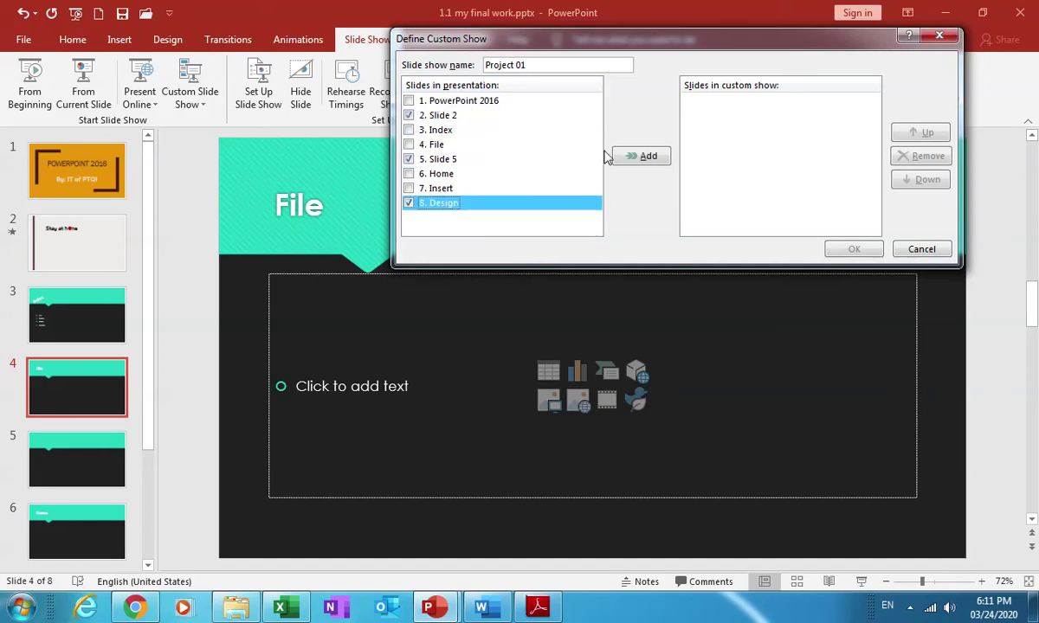
pyautogui.click(641, 157)
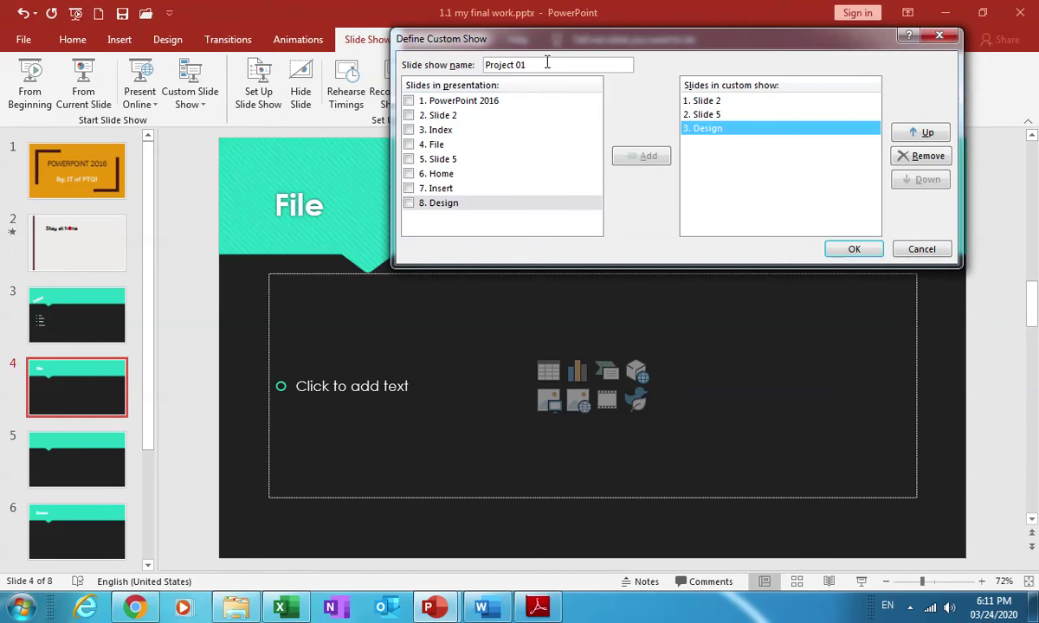
pyautogui.click(851, 250)
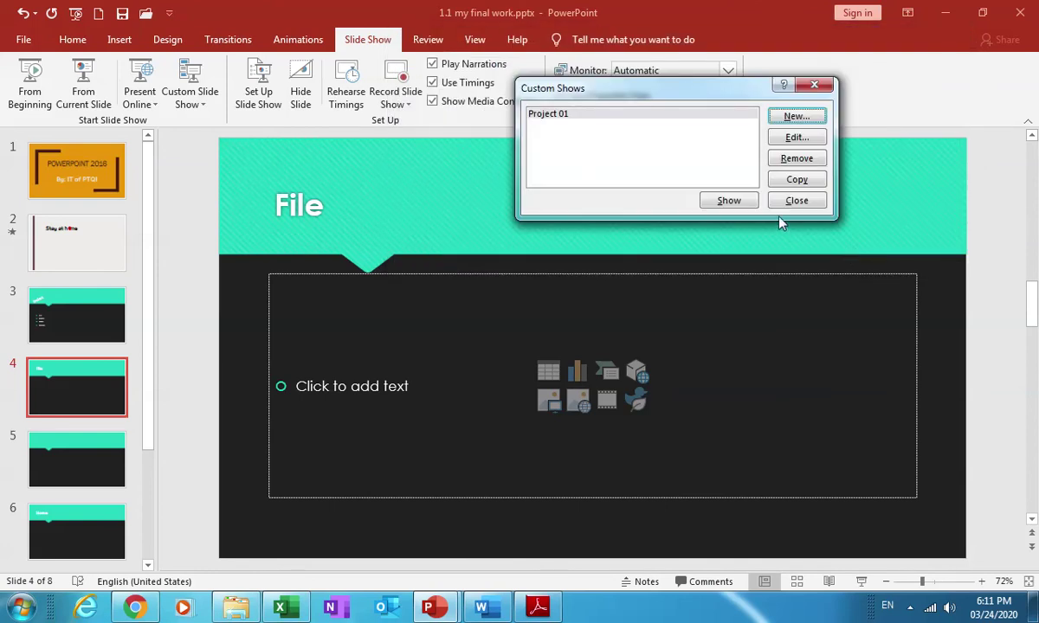
# Play the Project 01 custom show and advance through to the Design slide
pyautogui.click(731, 202)
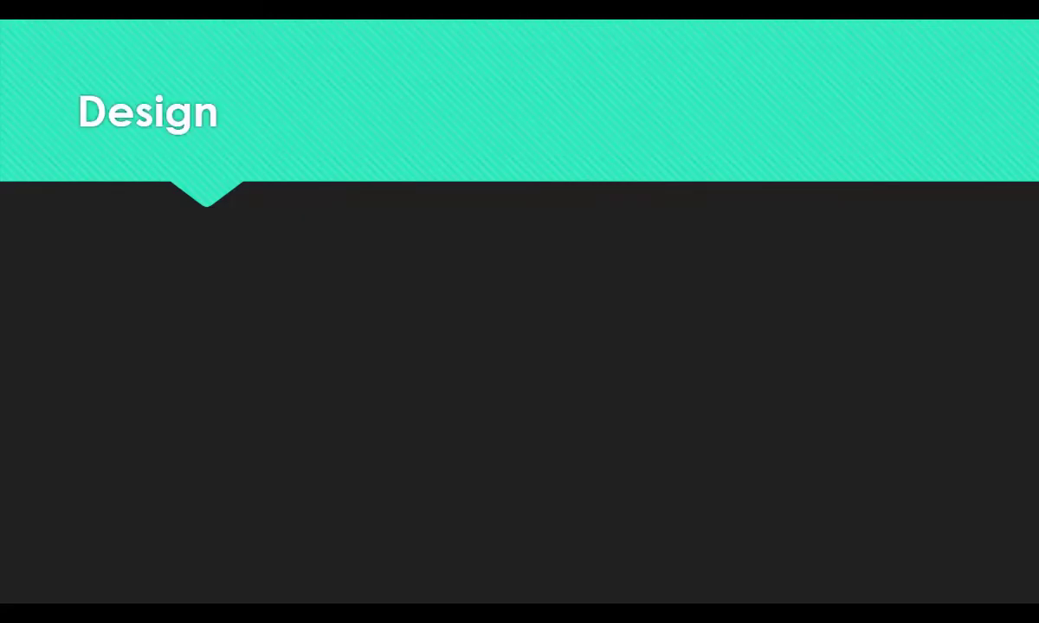
pyautogui.press('Right')
pyautogui.press('Right')
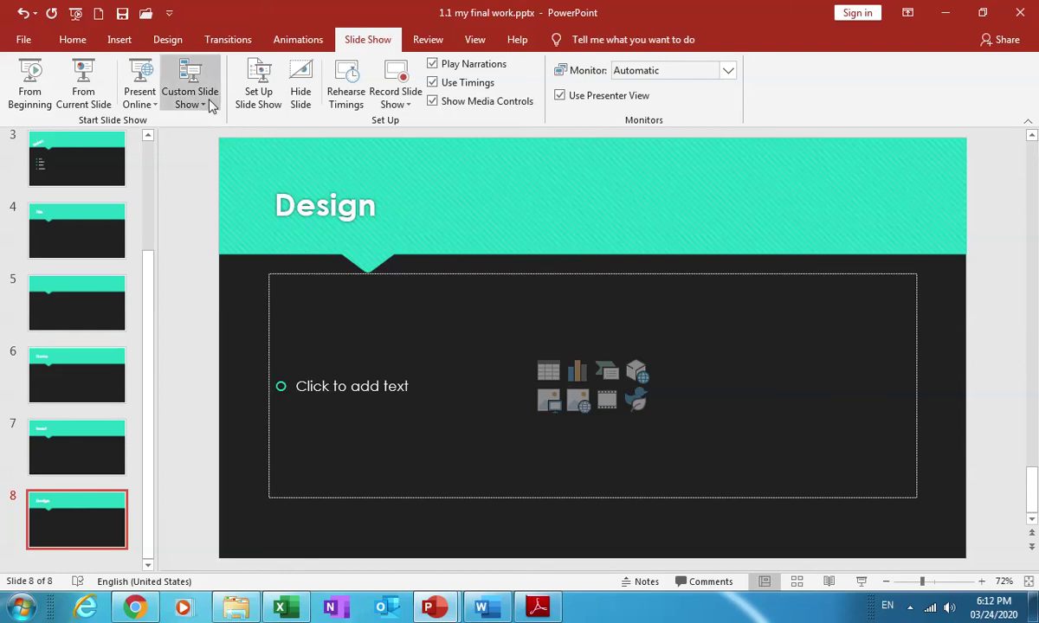
# Start another custom show and name it 'project 02'
pyautogui.click(210, 104)
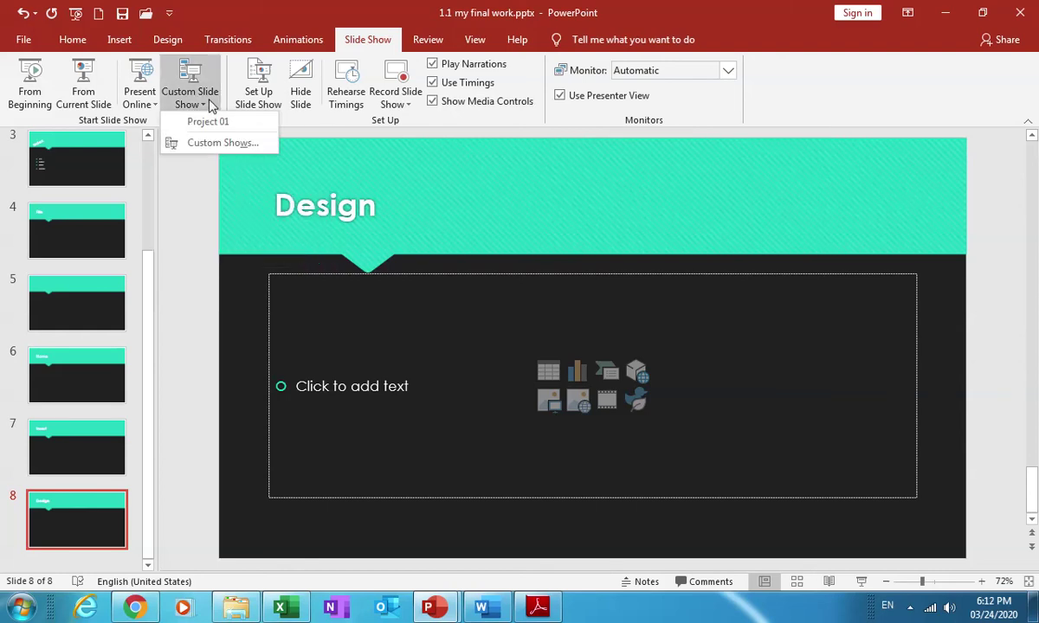
pyautogui.click(229, 145)
pyautogui.moveTo(476, 237); pyautogui.dragTo(604, 145)
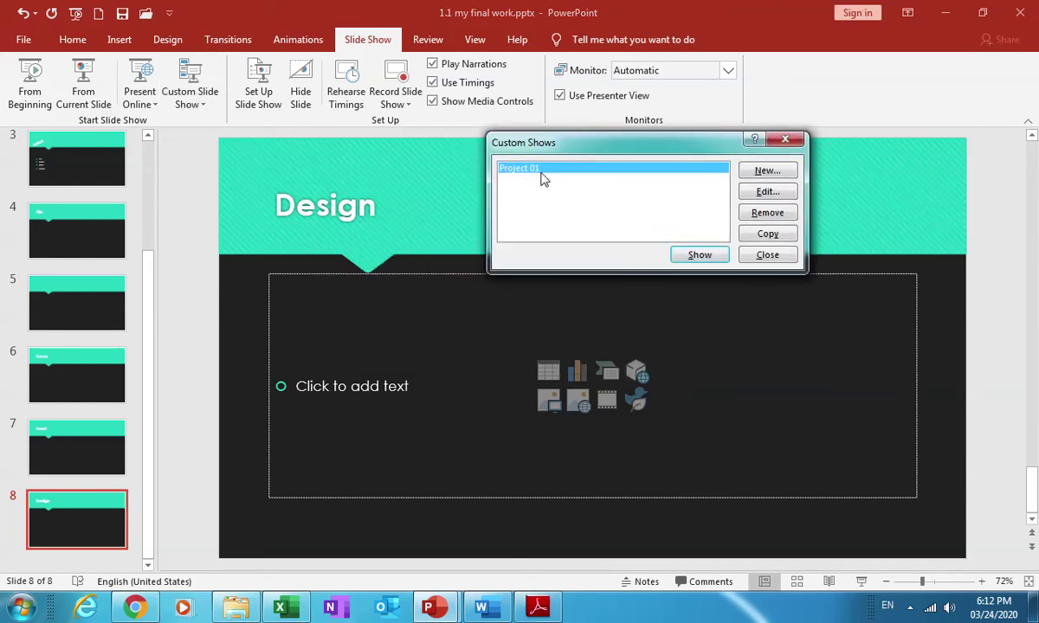
pyautogui.click(767, 173)
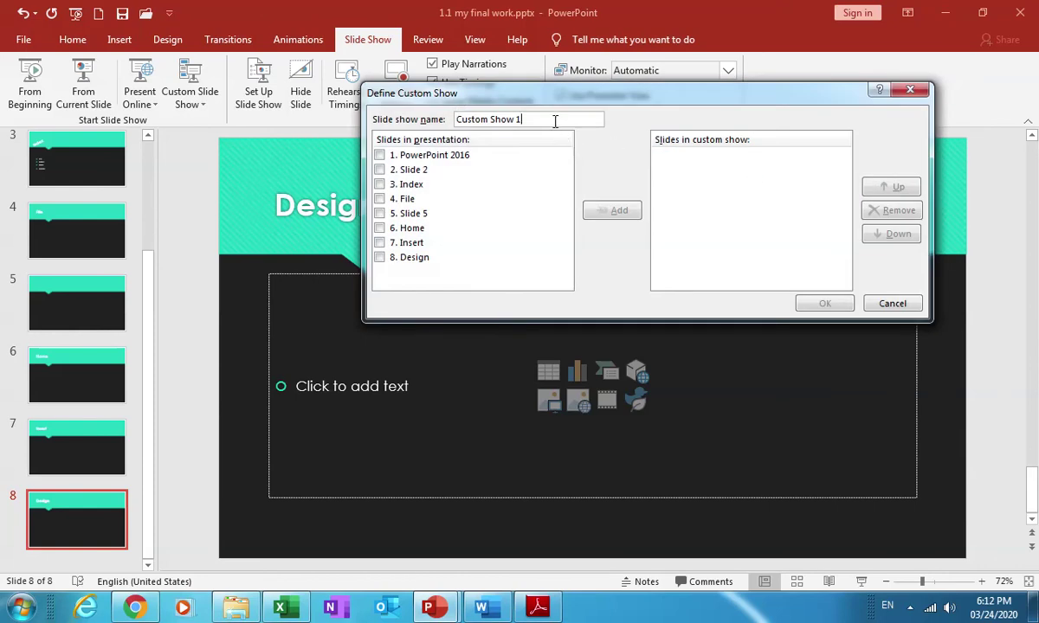
pyautogui.click(555, 121)
pyautogui.press('BackSpace')
pyautogui.press('BackSpace')
pyautogui.press('BackSpace')
pyautogui.press('BackSpace')
pyautogui.write('pro')
pyautogui.write('ject')
pyautogui.write(' 02')
# Add the PowerPoint 2016 title slide, Slide 5 and Home to project 02 and confirm
pyautogui.click(380, 156)
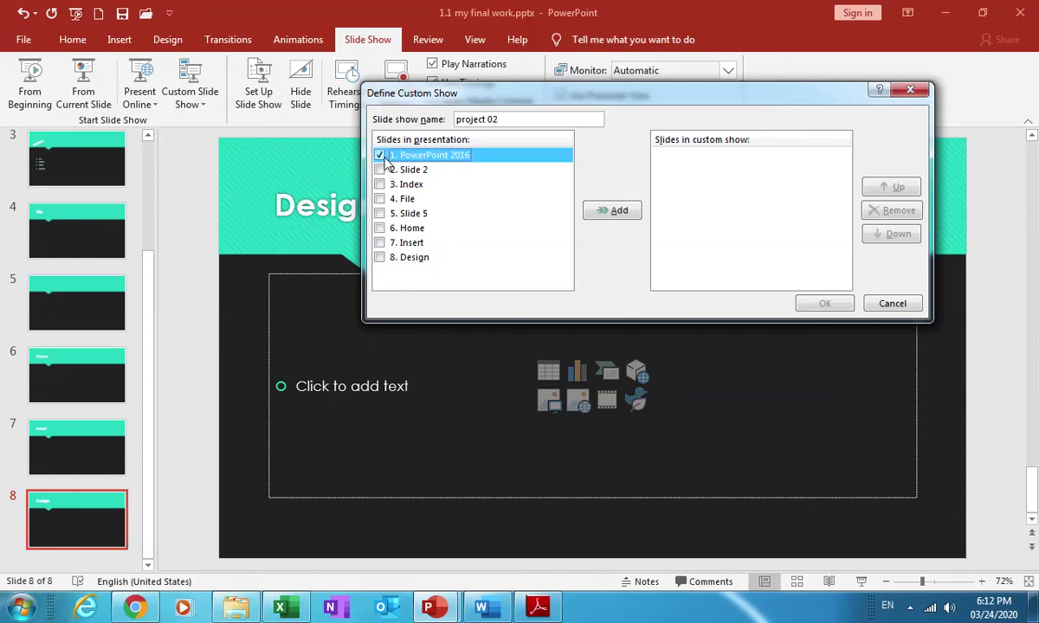
pyautogui.click(380, 213)
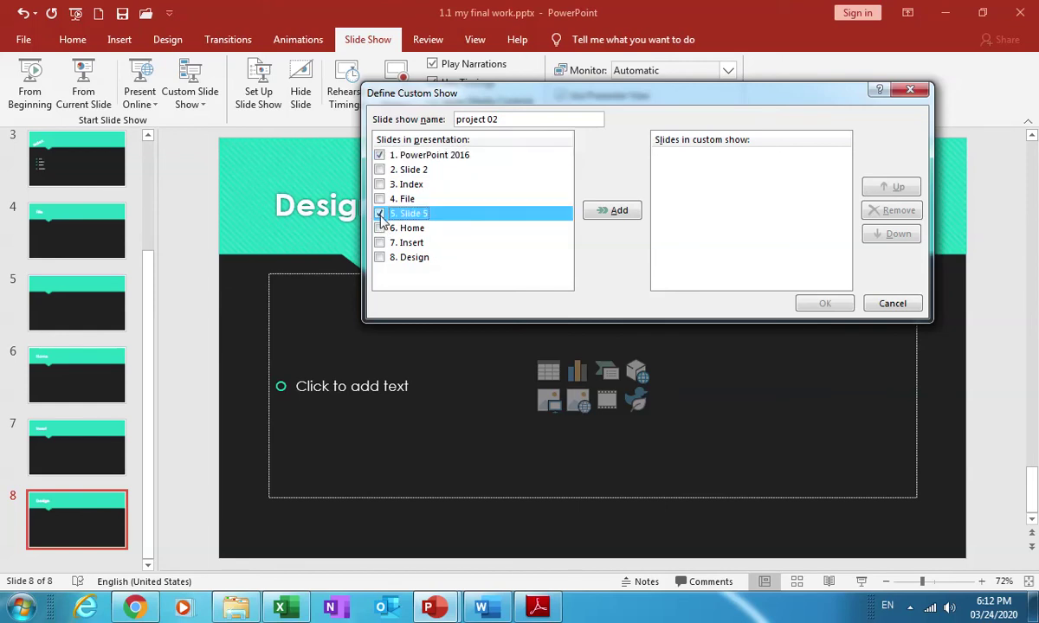
pyautogui.click(380, 228)
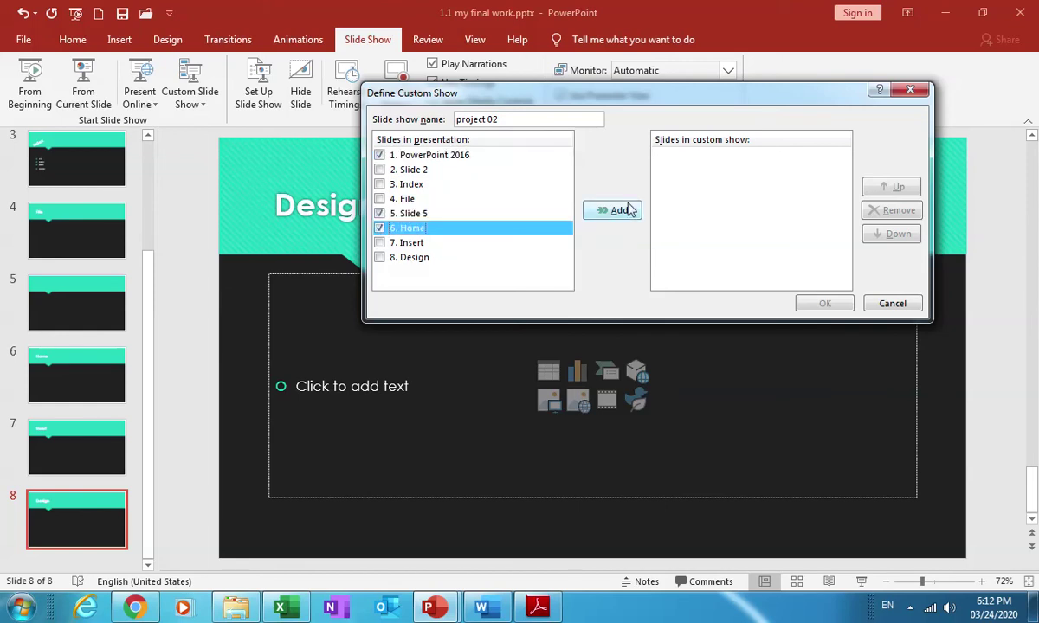
pyautogui.click(594, 209)
pyautogui.click(823, 305)
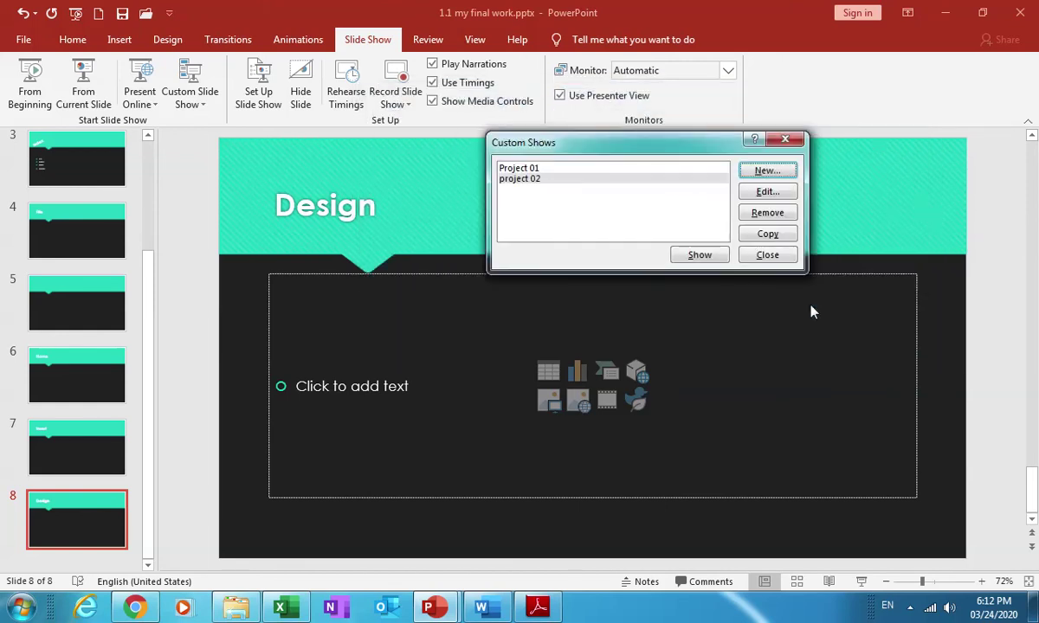
# Select project 02 in the Custom Shows list and play it
pyautogui.click(557, 172)
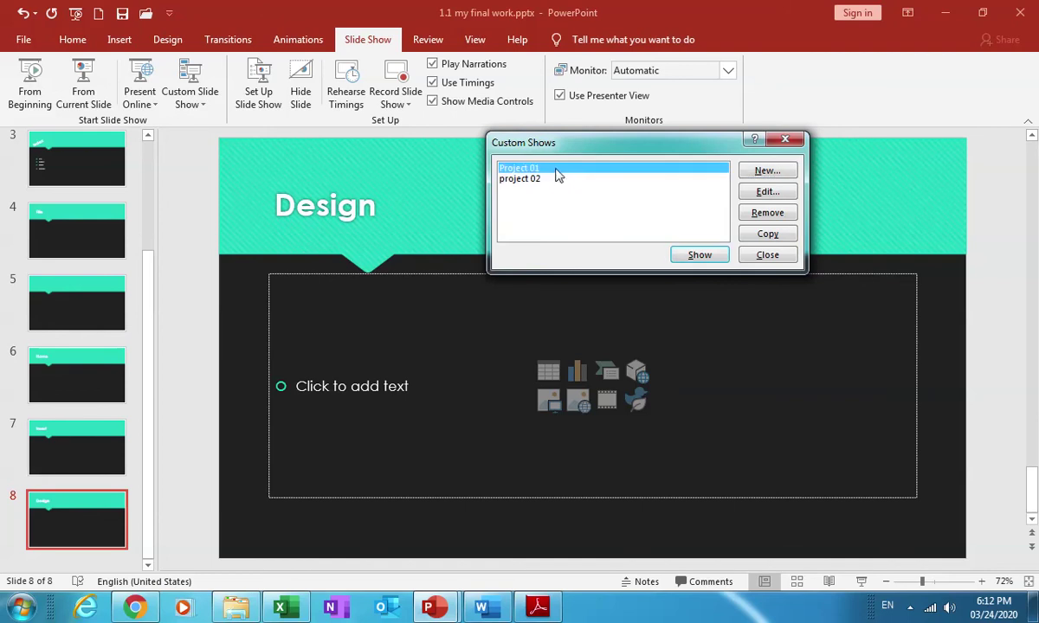
pyautogui.click(559, 180)
pyautogui.click(557, 169)
pyautogui.click(557, 181)
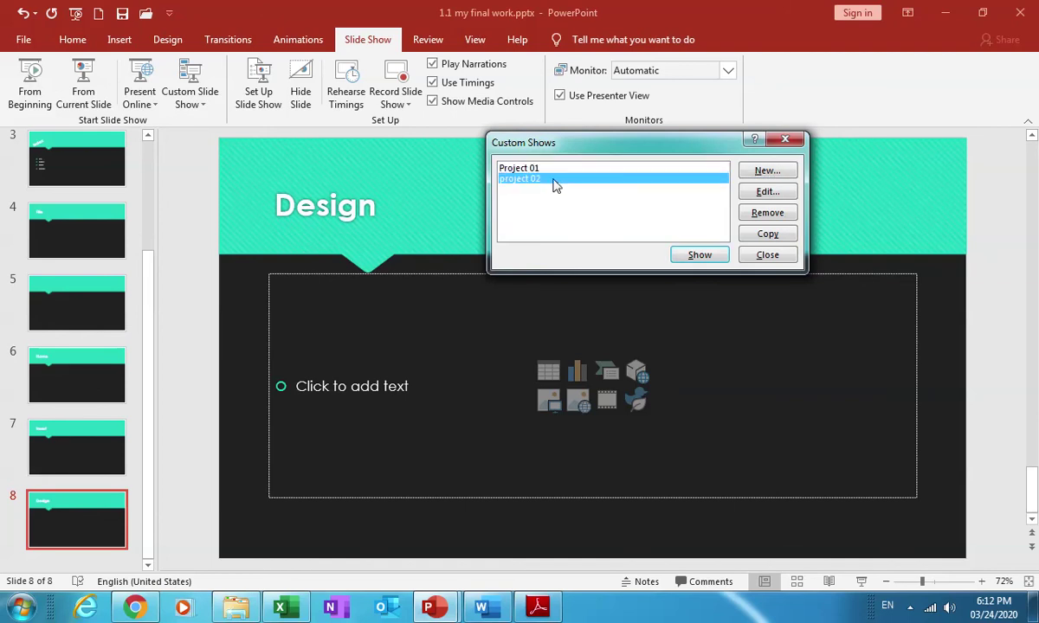
pyautogui.click(703, 254)
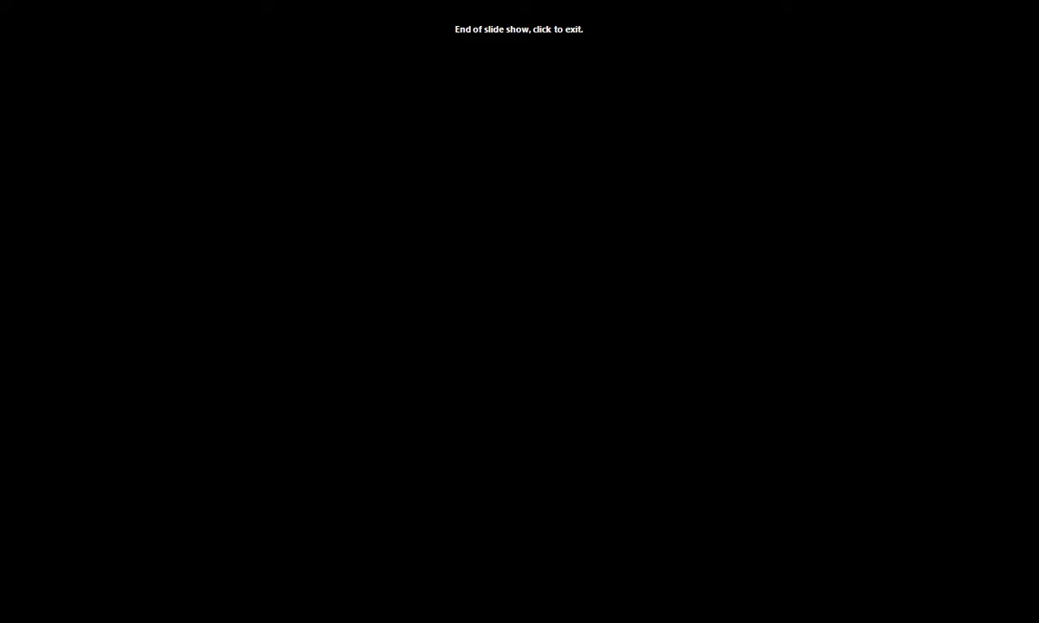
# Exit the show, then remove Project 01 and project 02 from the Custom Shows list
pyautogui.click(711, 257)
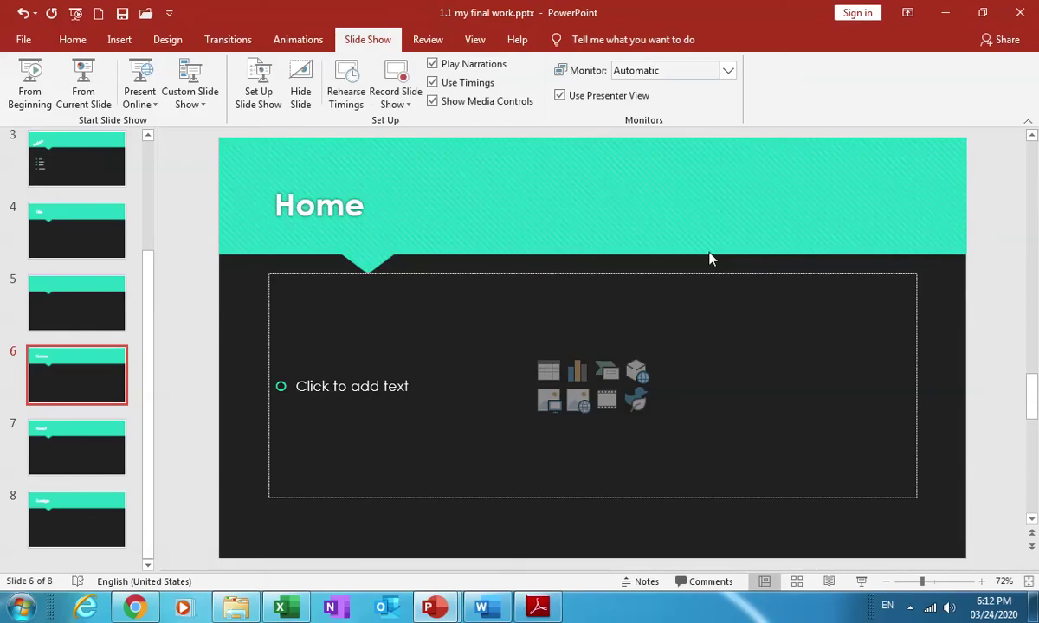
pyautogui.click(209, 109)
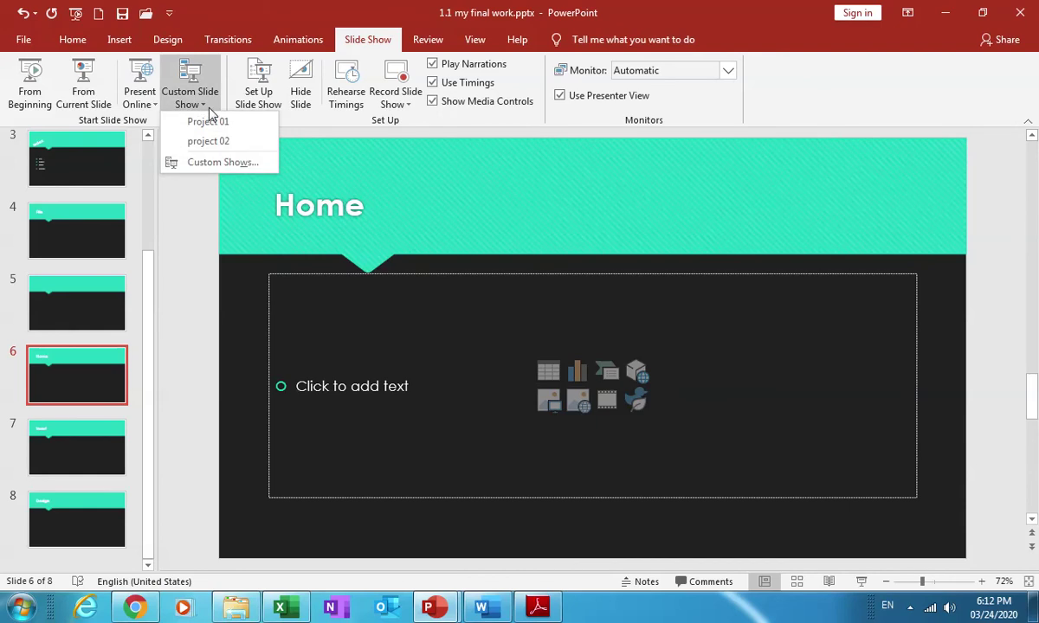
pyautogui.click(208, 162)
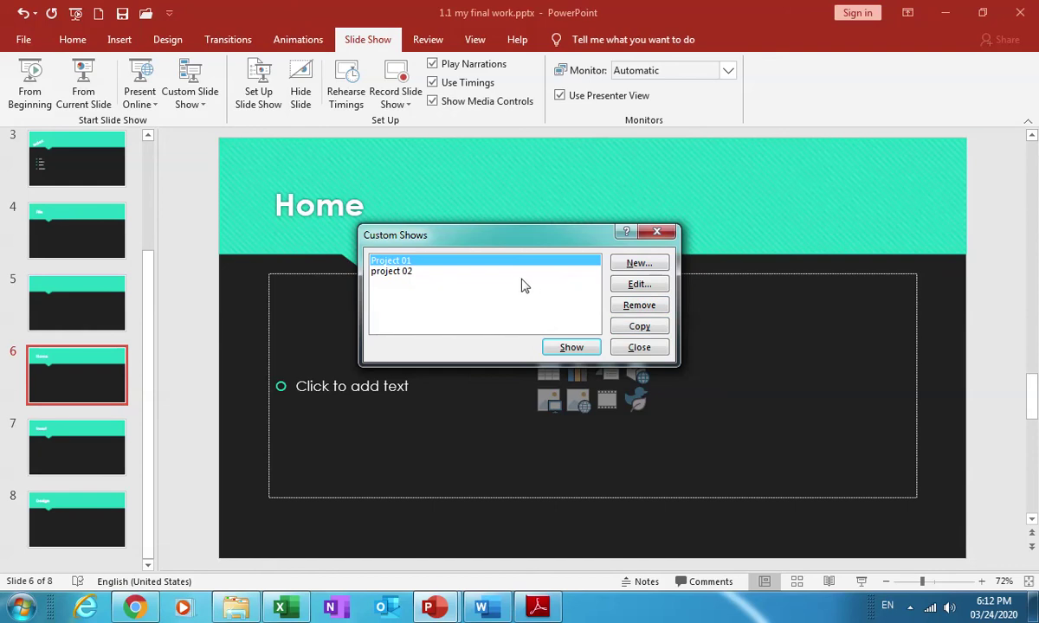
pyautogui.click(648, 305)
pyautogui.click(648, 304)
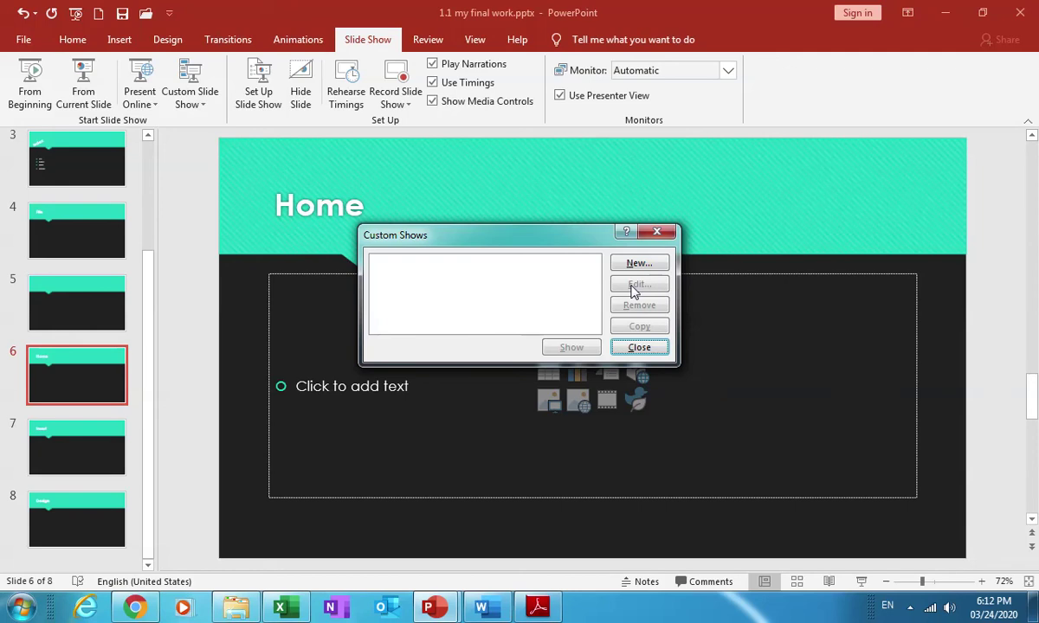
pyautogui.click(639, 348)
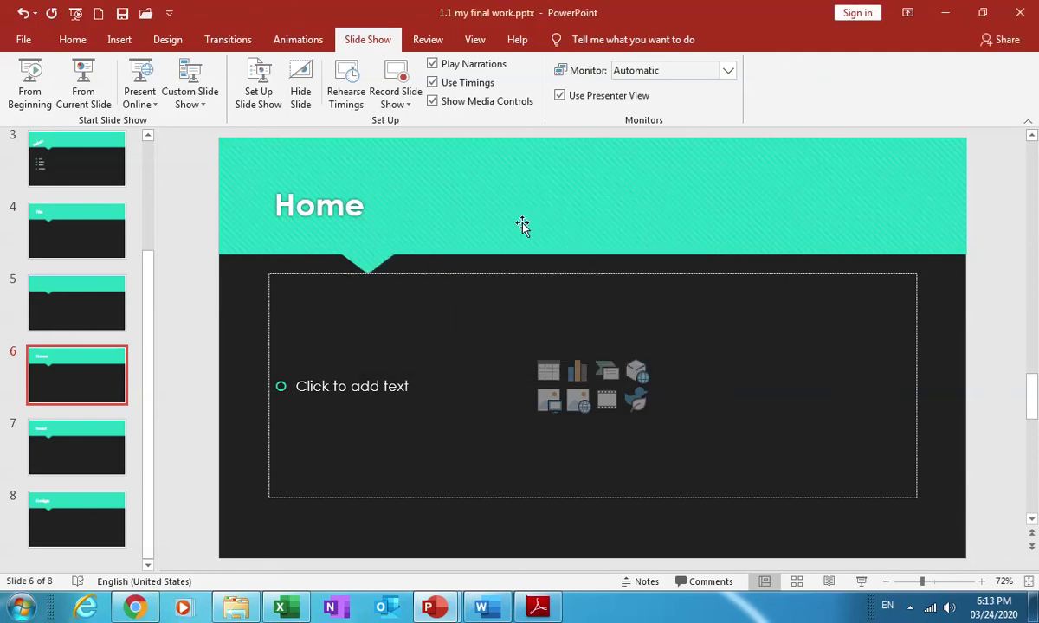
# In Set Up Slide Show, choose 'Browsed by an individual (window)' as the show type
pyautogui.click(267, 97)
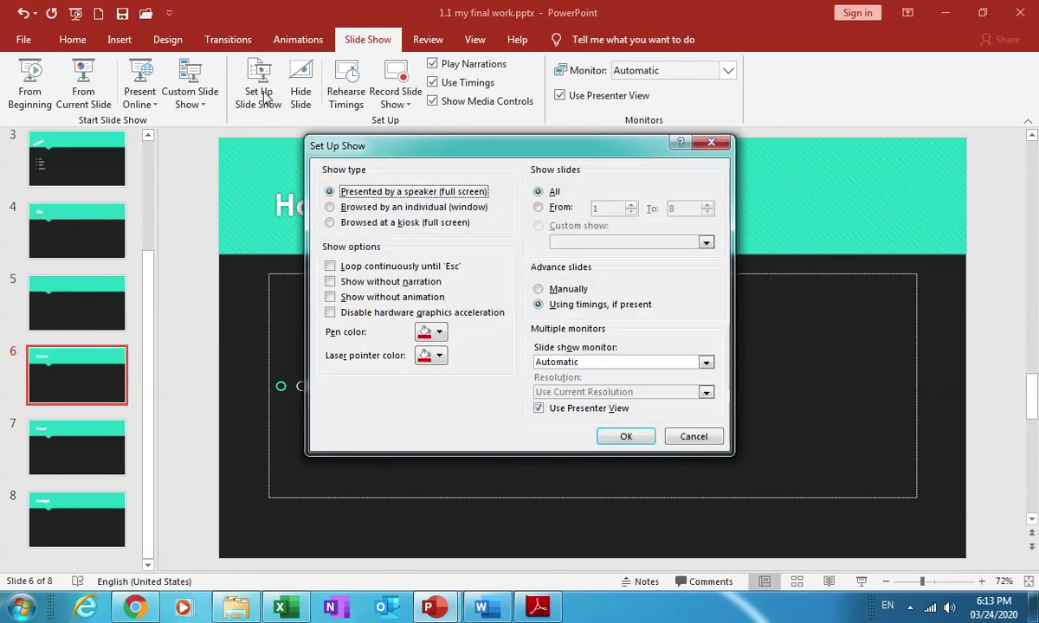
pyautogui.moveTo(458, 146)
pyautogui.mouseDown()
pyautogui.moveTo(638, 54)
pyautogui.moveTo(636, 87)
pyautogui.mouseUp()
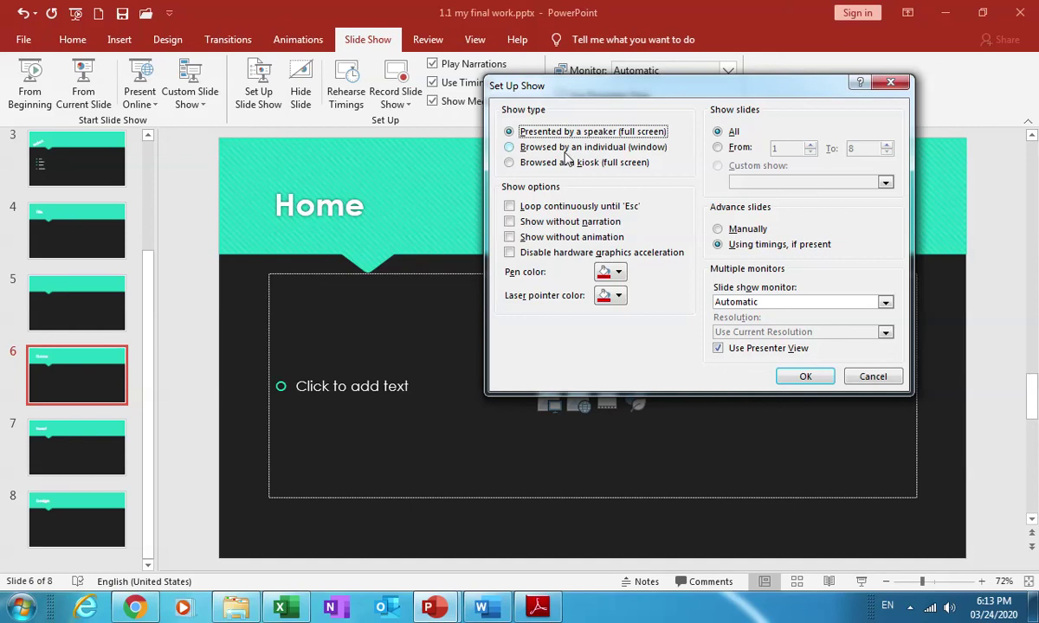
pyautogui.click(531, 147)
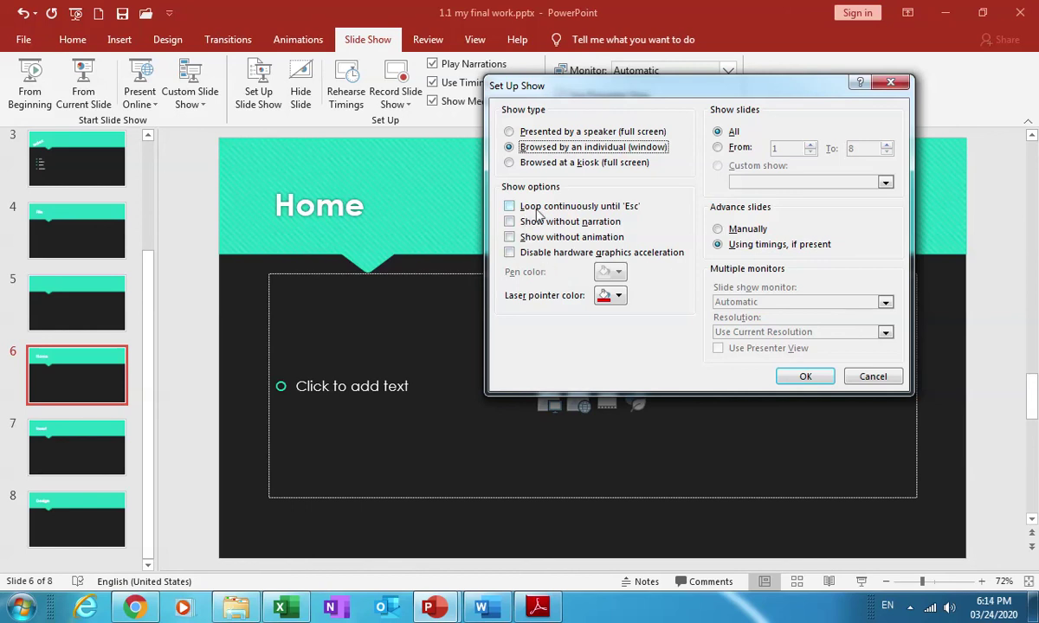
# Toggle 'Loop continuously until Esc' and reselect 'Presented by a speaker (full screen)'
pyautogui.click(618, 214)
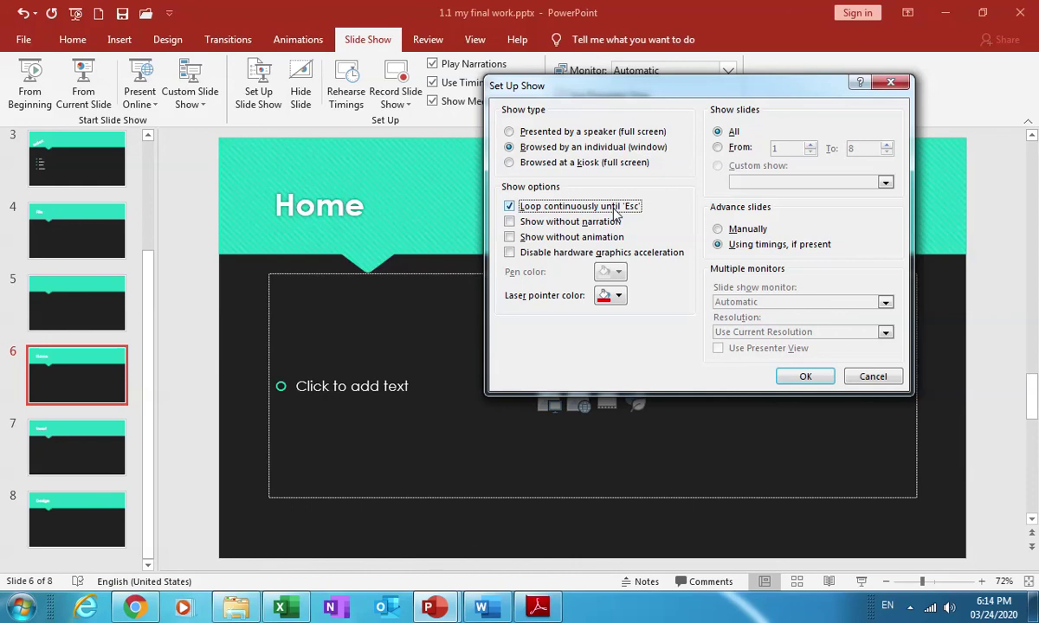
pyautogui.click(565, 134)
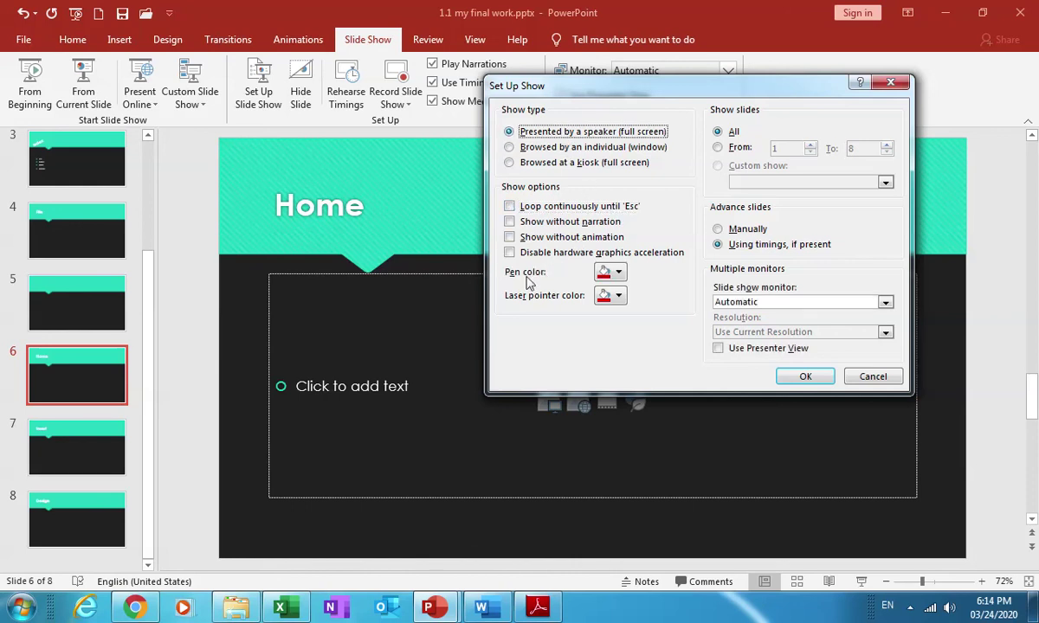
pyautogui.click(613, 272)
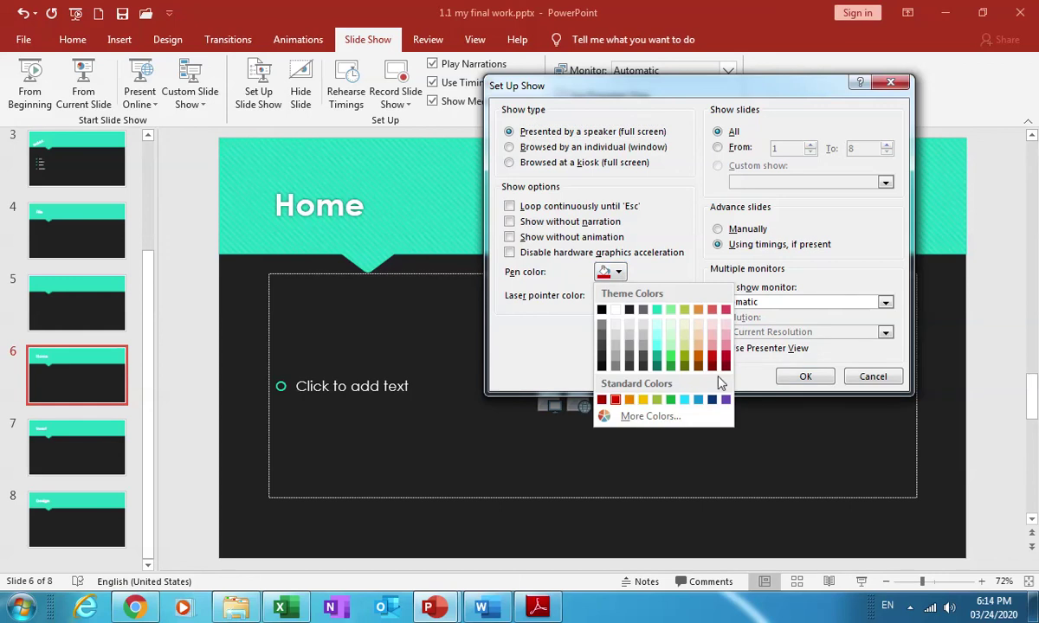
pyautogui.click(615, 399)
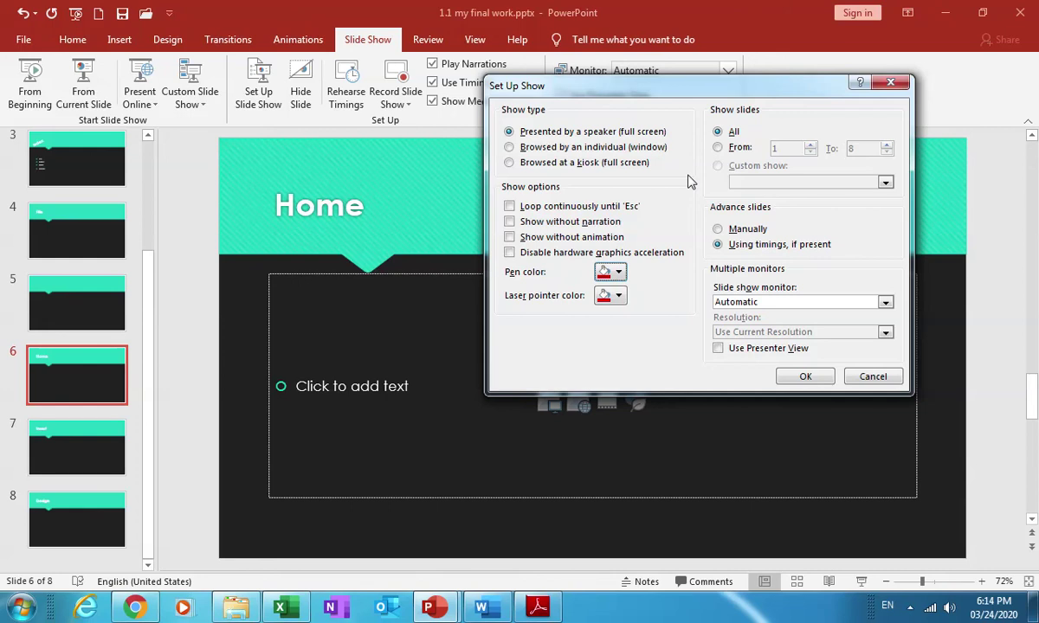
pyautogui.click(618, 295)
pyautogui.click(630, 332)
pyautogui.click(618, 295)
pyautogui.click(602, 332)
# Set the slide range from 1 to 4, then cancel Set Up Show without saving
pyautogui.click(737, 148)
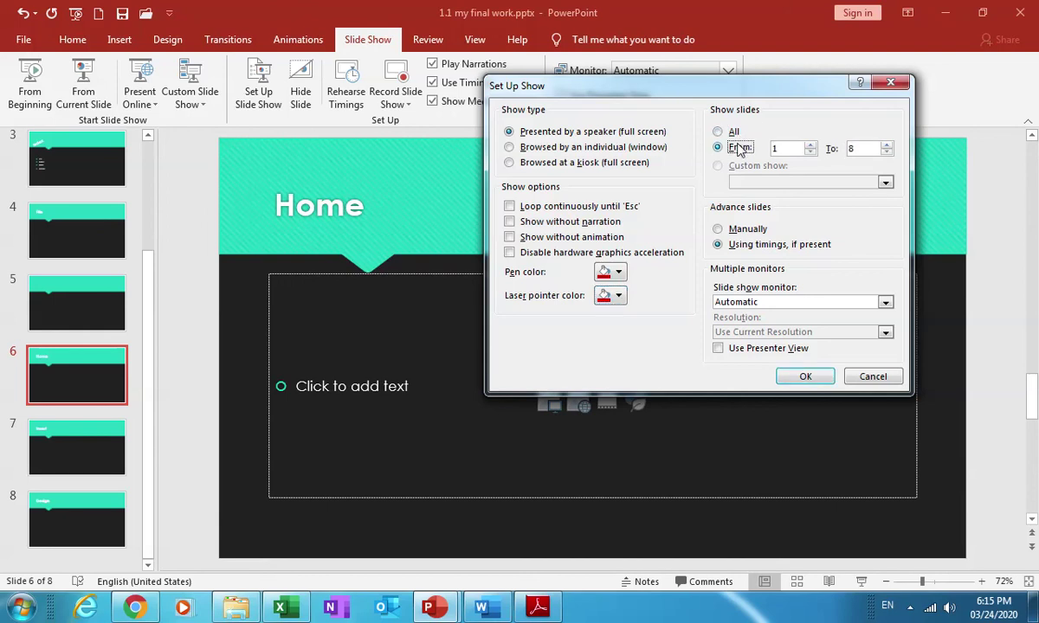
pyautogui.click(886, 152)
pyautogui.click(886, 152)
pyautogui.click(886, 153)
pyautogui.click(886, 152)
pyautogui.click(779, 149)
pyautogui.click(870, 376)
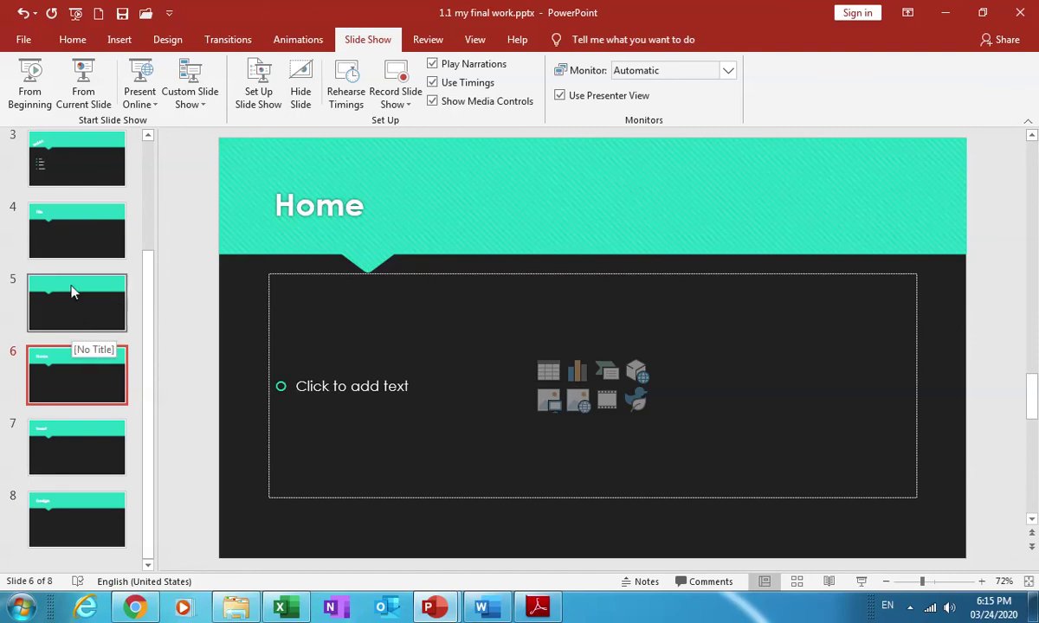
# Hide slide 4, File, from the slide show and check the neighbouring Index slide
pyautogui.click(73, 234)
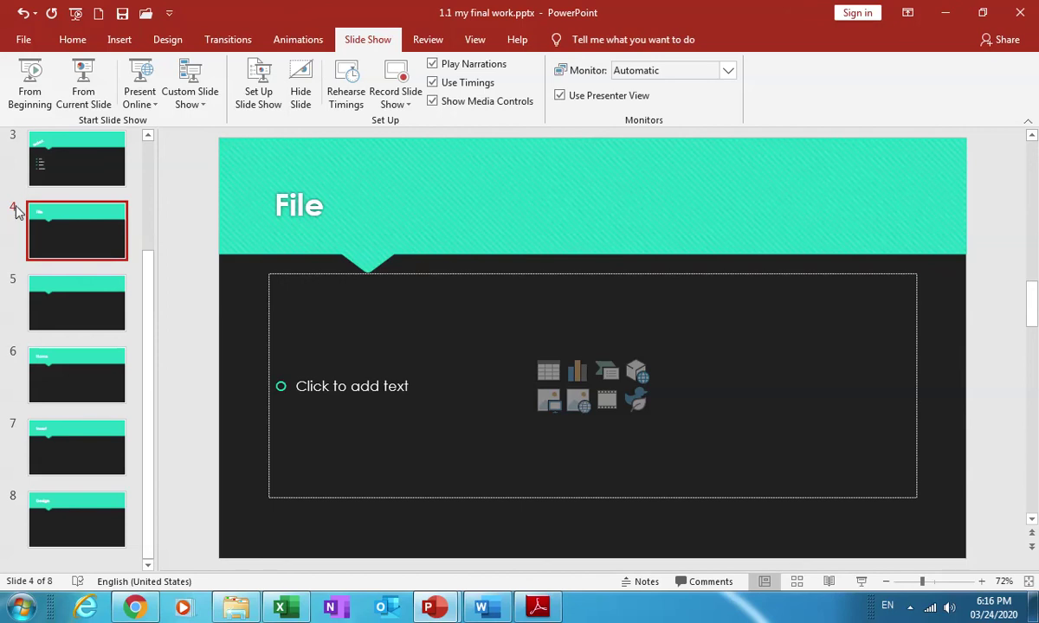
pyautogui.click(301, 84)
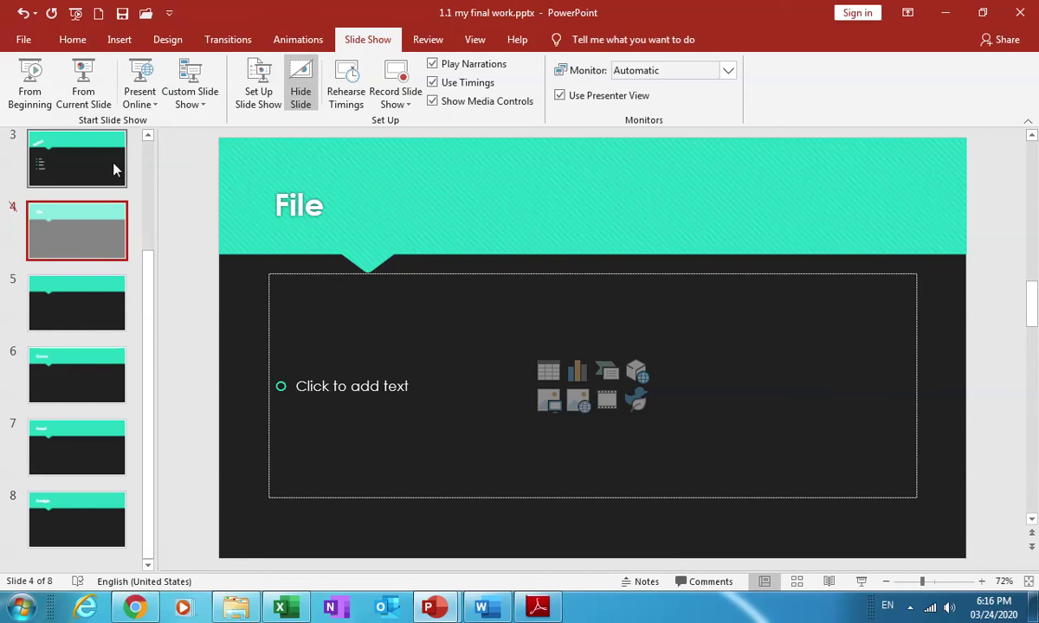
pyautogui.click(85, 167)
pyautogui.click(84, 230)
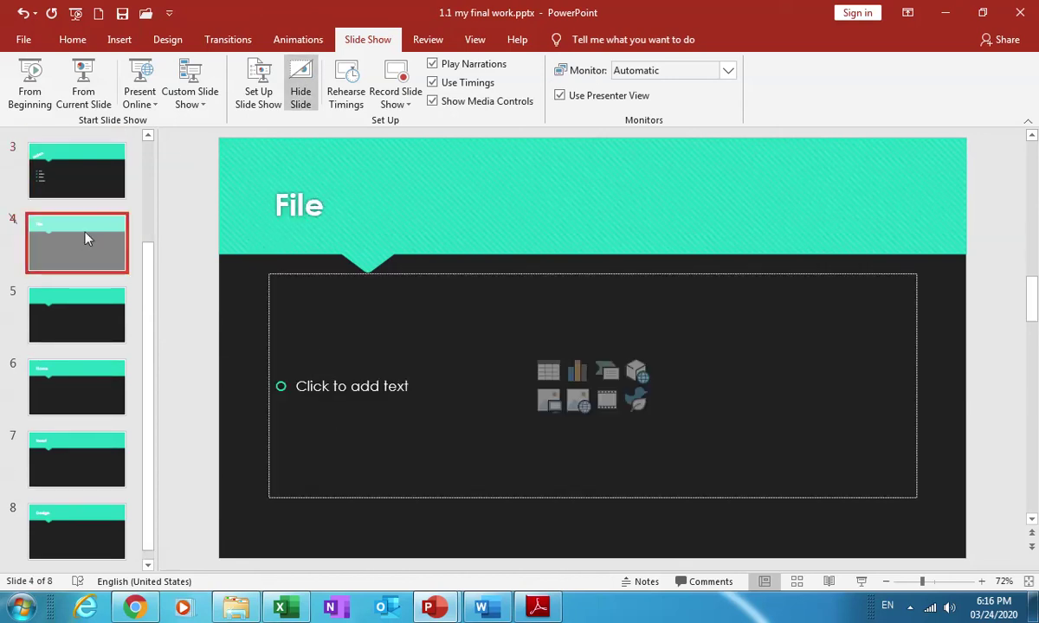
pyautogui.scroll(1, 105, 192)
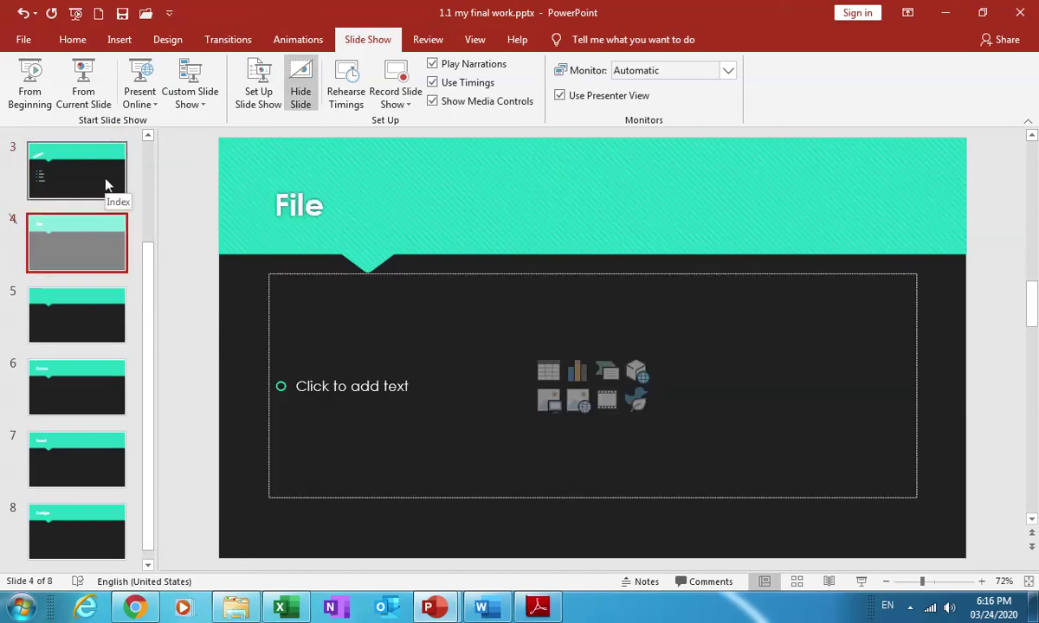
pyautogui.click(106, 184)
# Run the slide show from the beginning and advance through the slides
pyautogui.click(29, 85)
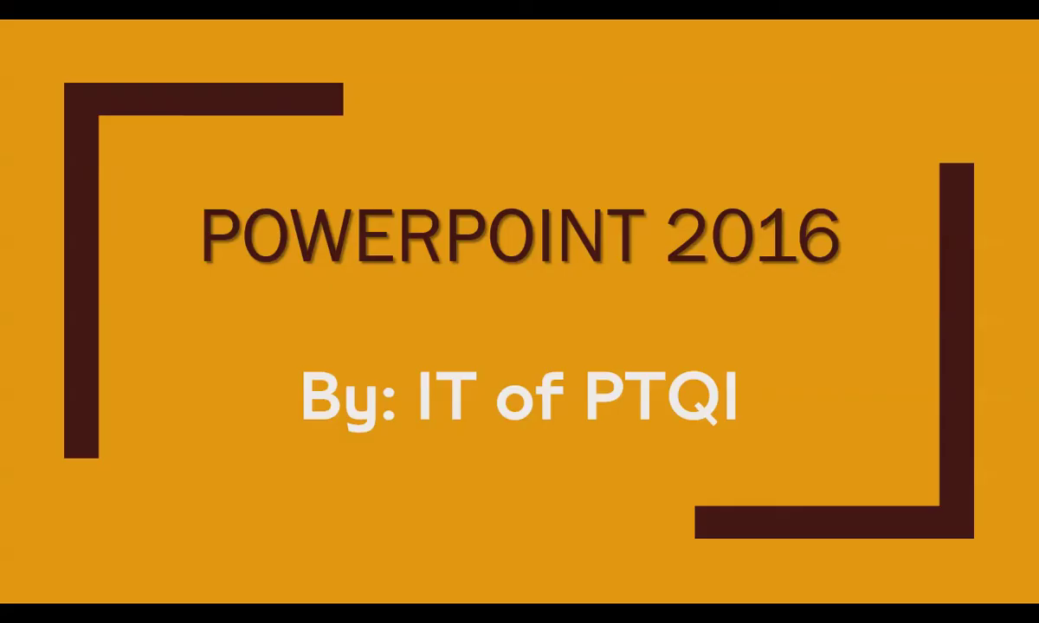
pyautogui.press('Right')
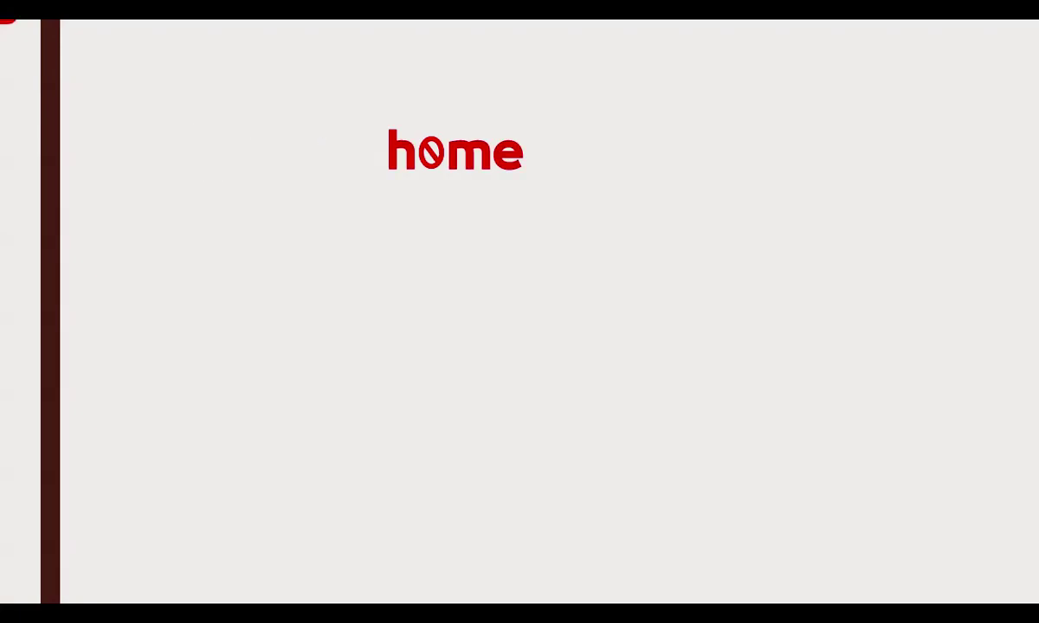
pyautogui.press('Right')
pyautogui.press('Right')
pyautogui.press('Right')
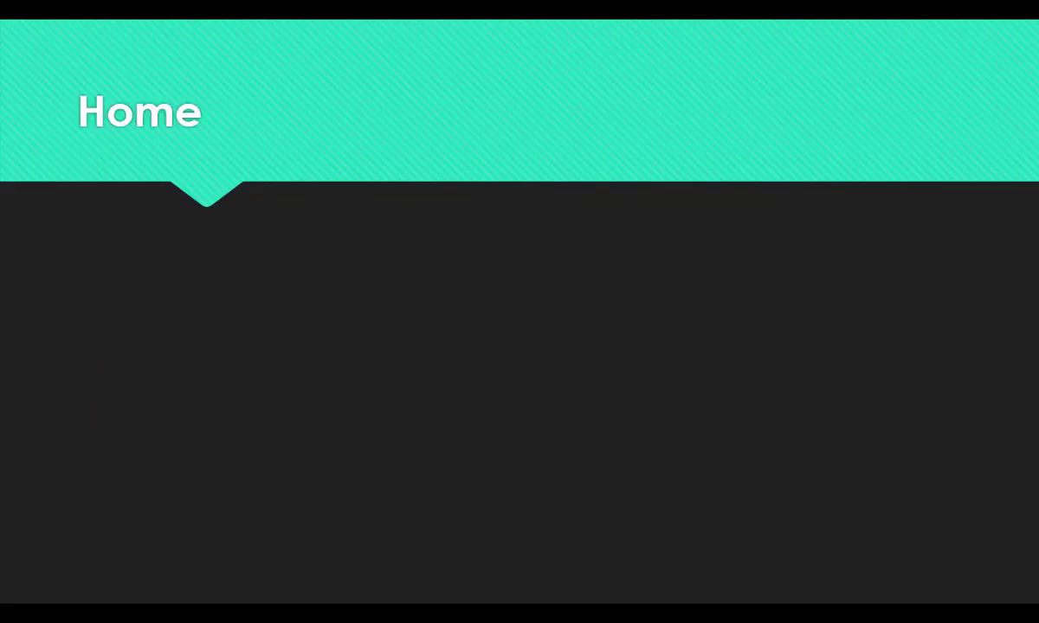
pyautogui.press('Right')
pyautogui.press('Right')
pyautogui.press('Right')
pyautogui.press('Right')
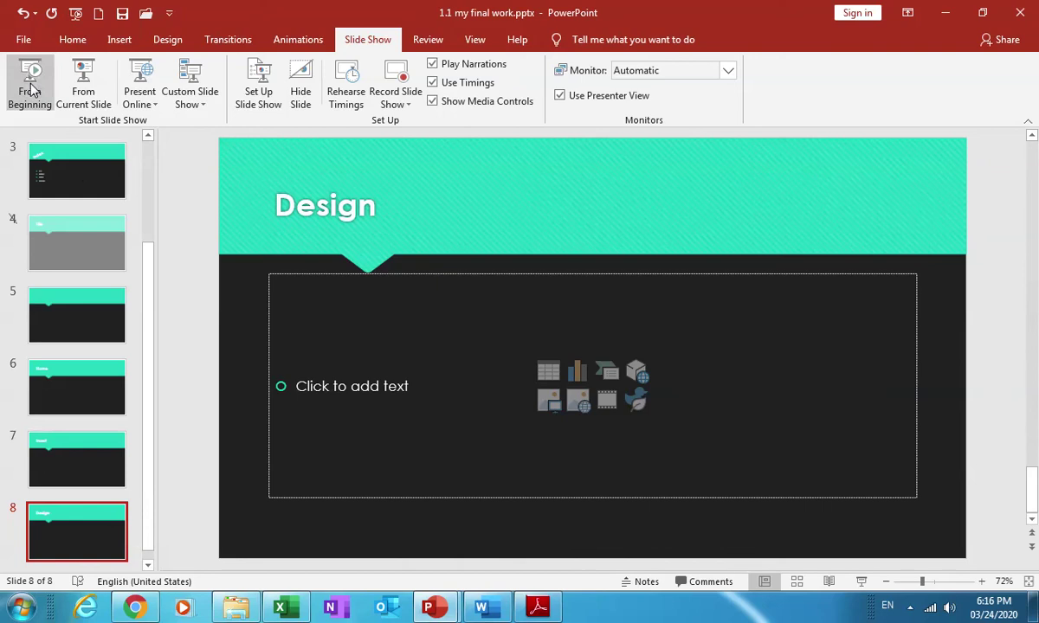
# Look over slides 5 and 6 (Home), then return to the hidden slide 4, File
pyautogui.click(84, 238)
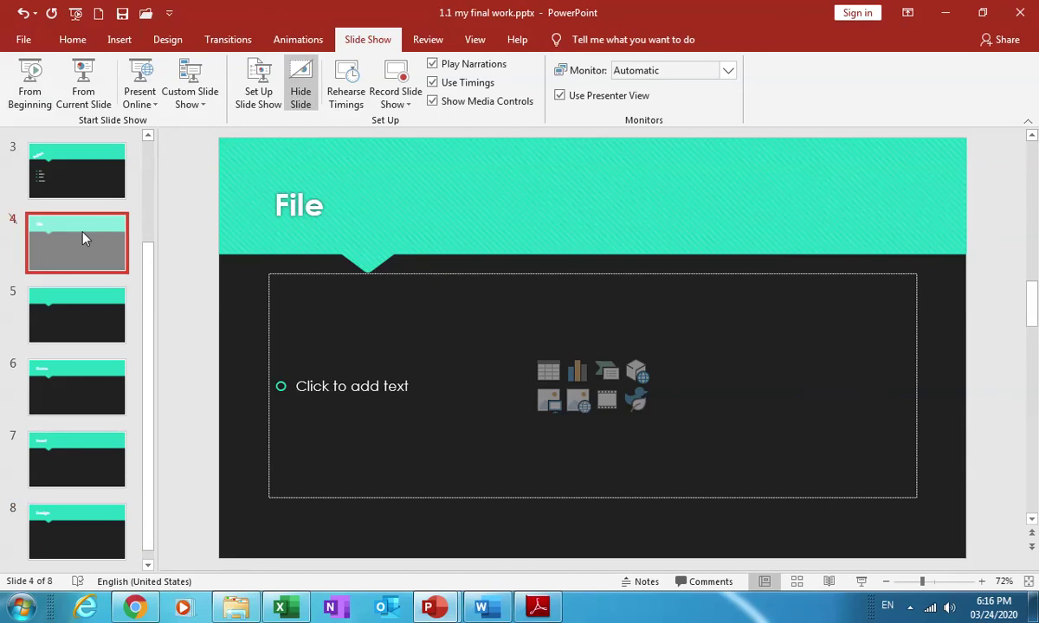
pyautogui.click(84, 316)
pyautogui.click(76, 256)
pyautogui.click(77, 386)
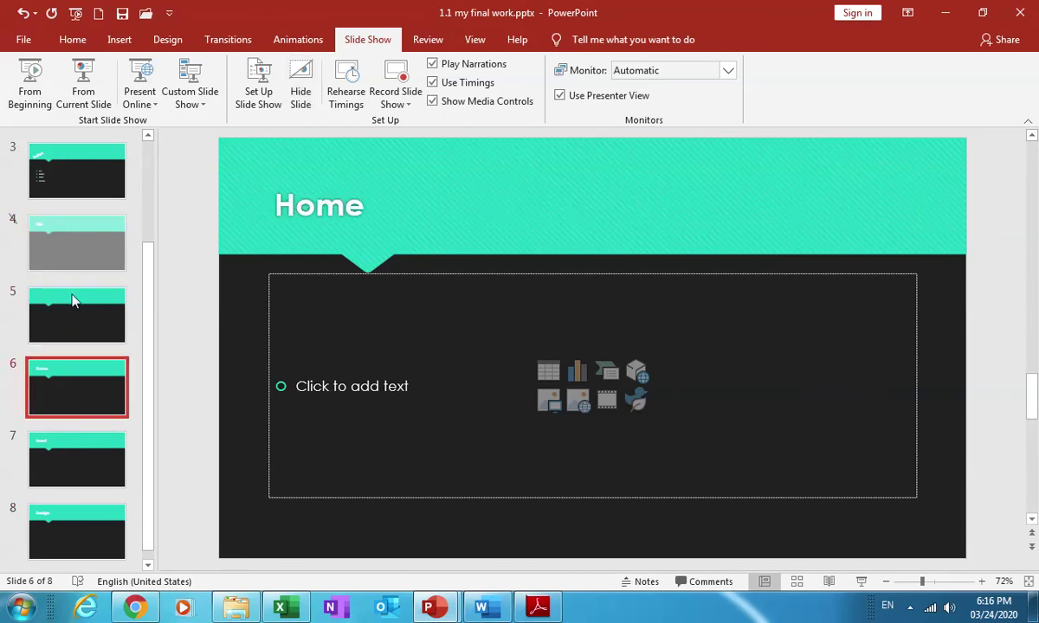
pyautogui.click(72, 242)
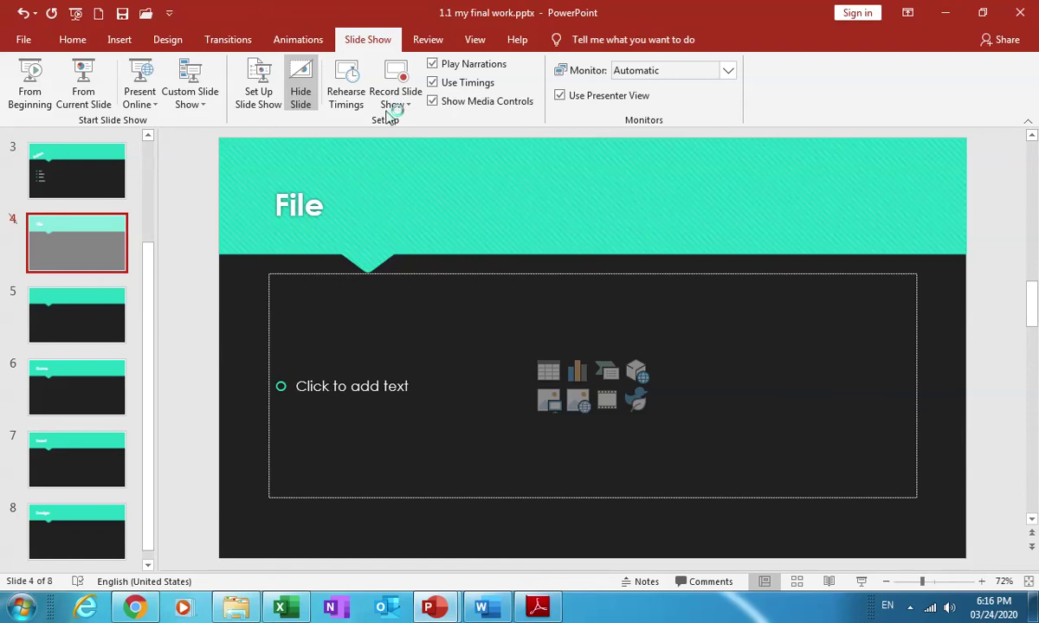
pyautogui.click(481, 168)
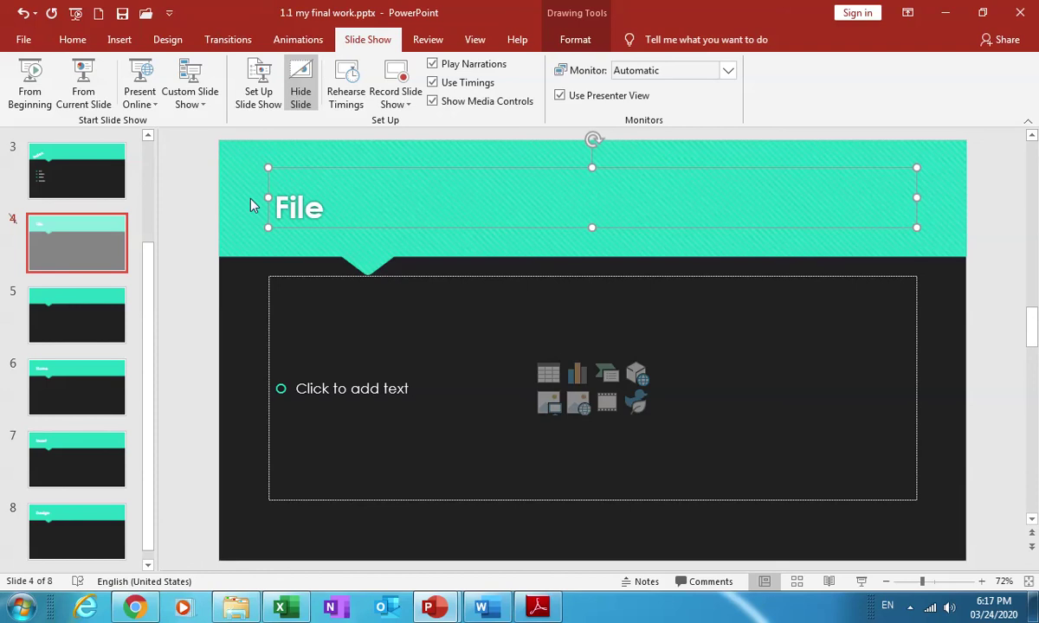
pyautogui.click(240, 199)
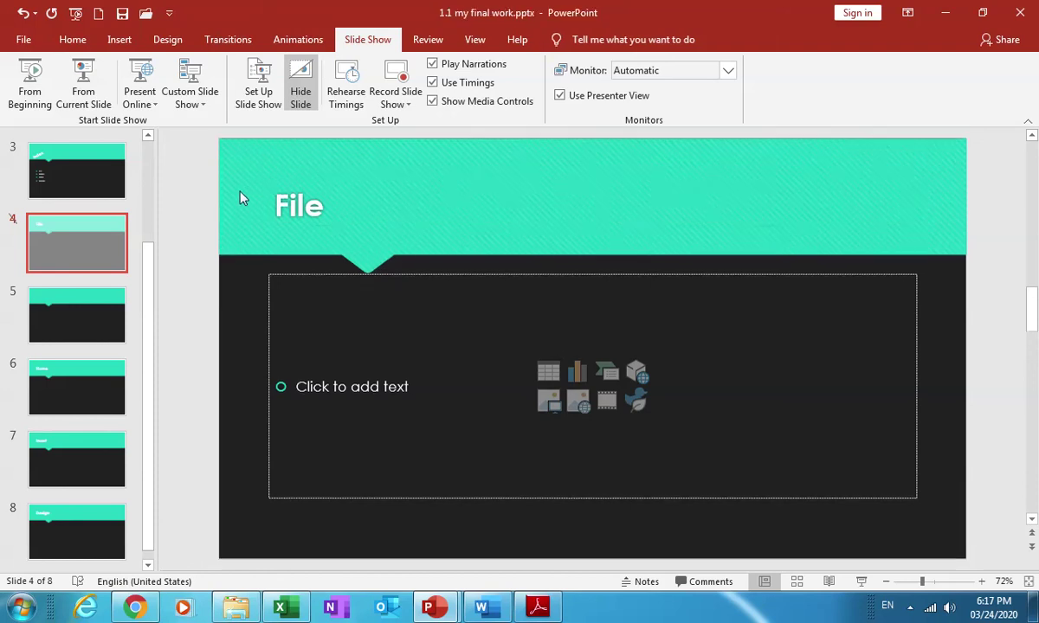